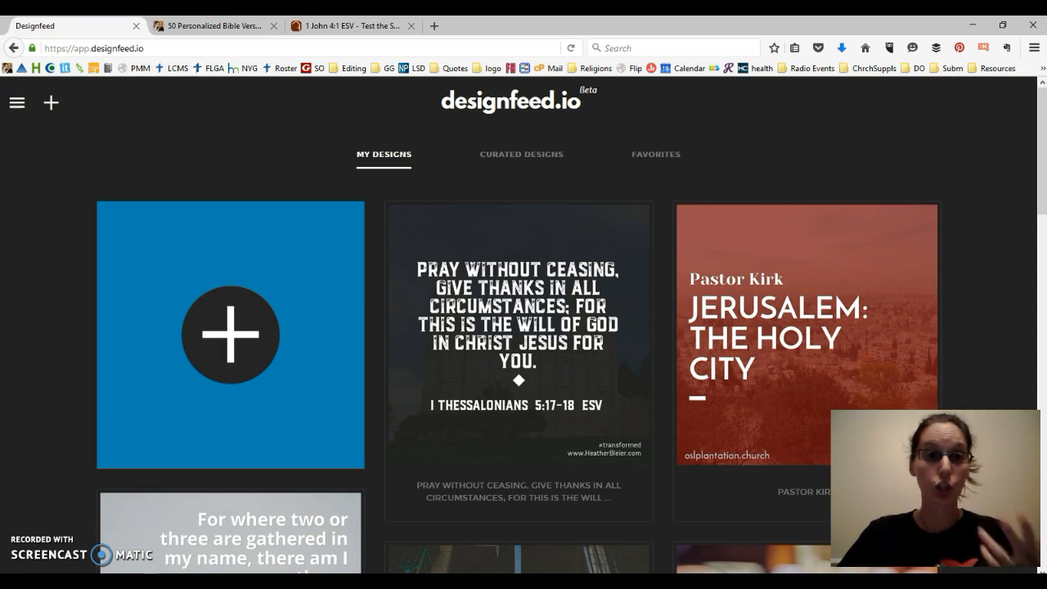
Step: Open the brand kit, examine its logo area, company name and footer text, and return to the designs overview
click(17, 102)
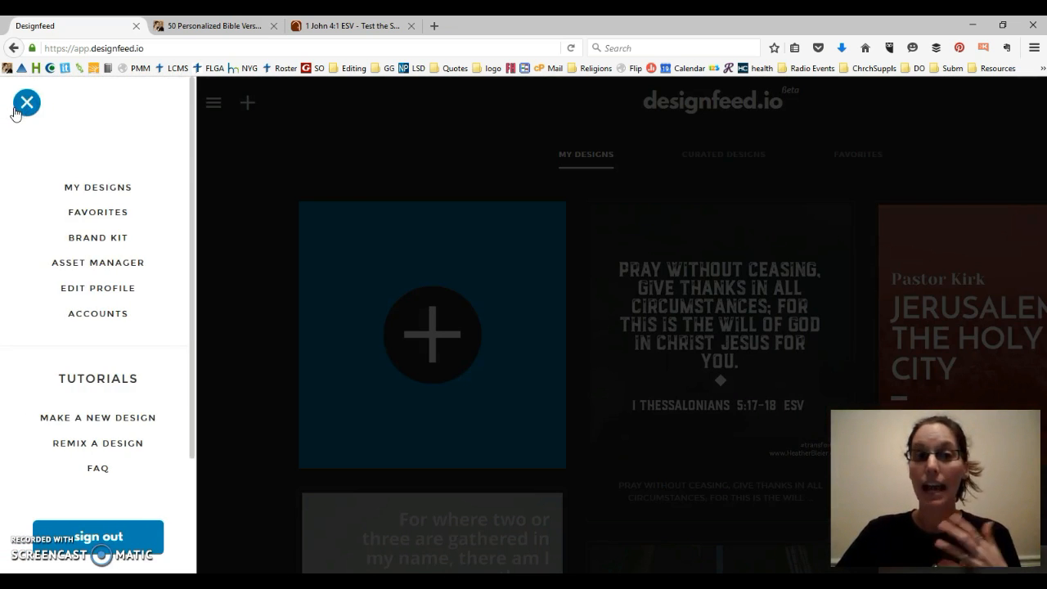
click(102, 238)
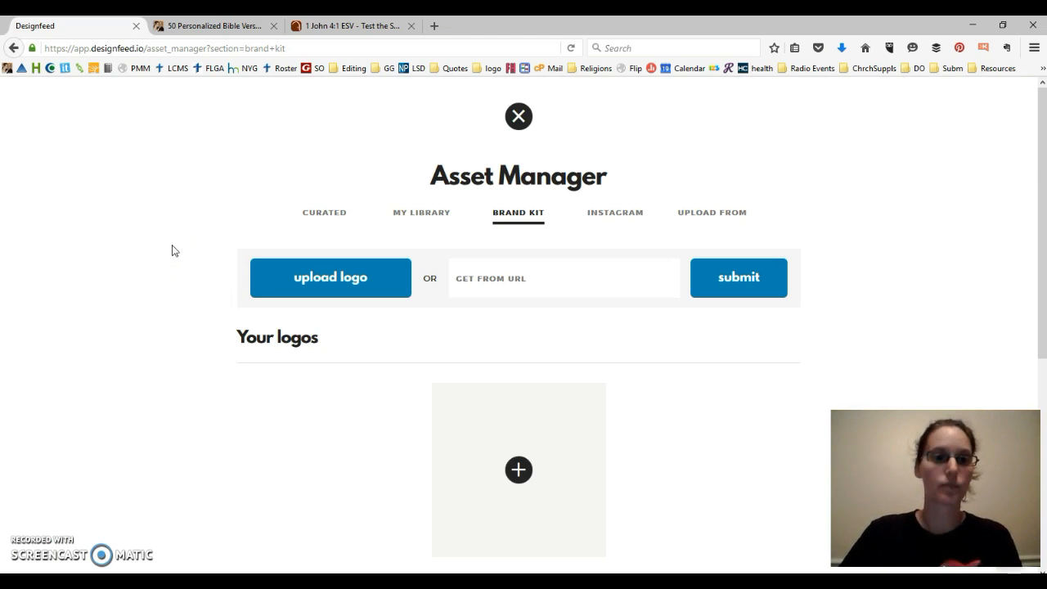
scroll(172, 278, down, 3)
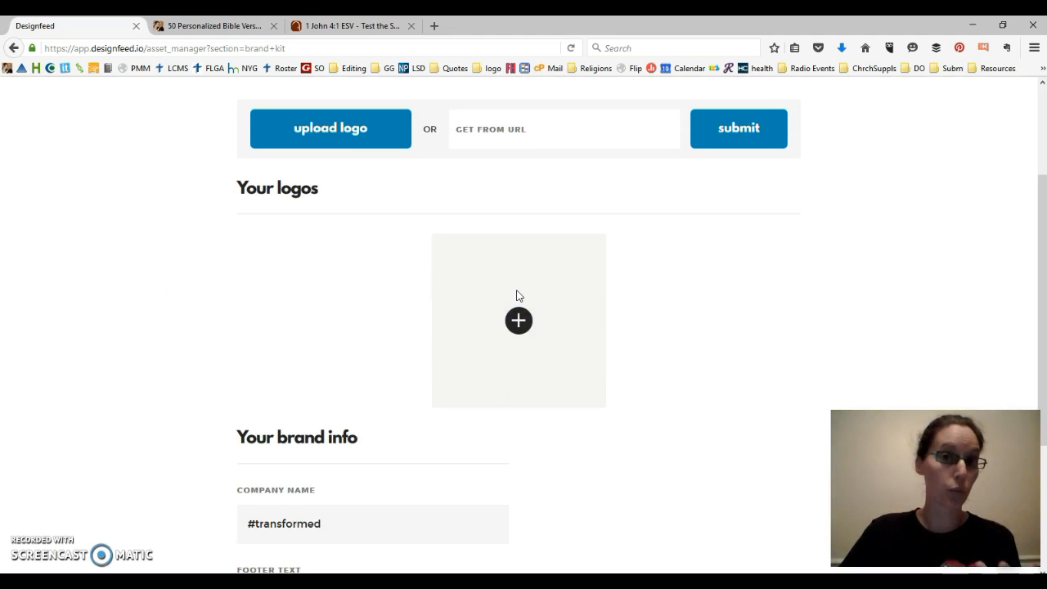
scroll(516, 295, down, 4)
click(353, 321)
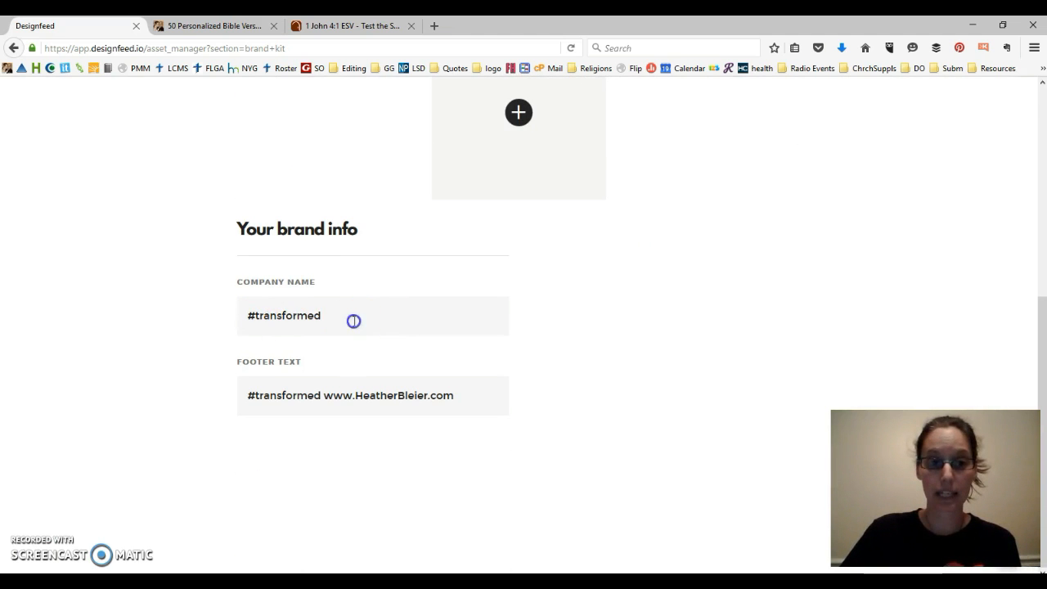
drag(481, 400, 189, 398)
click(489, 399)
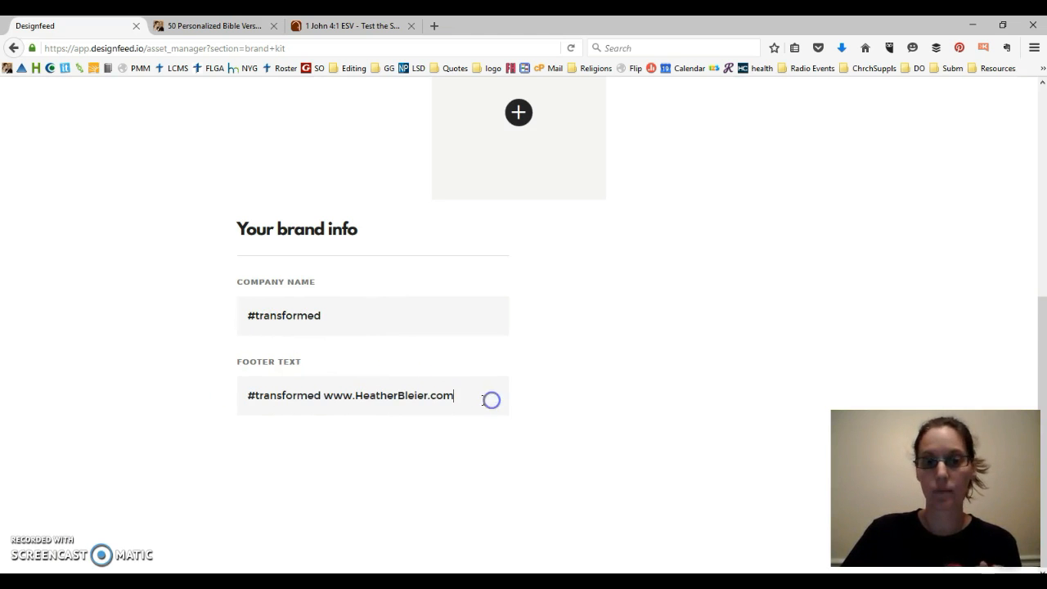
drag(476, 404, 333, 397)
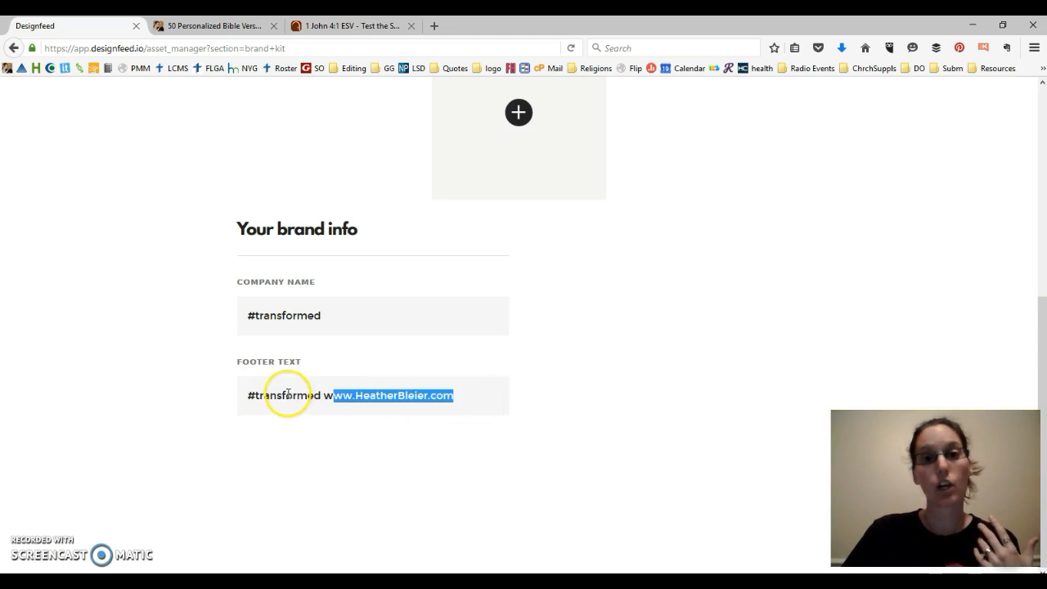
double_click(288, 393)
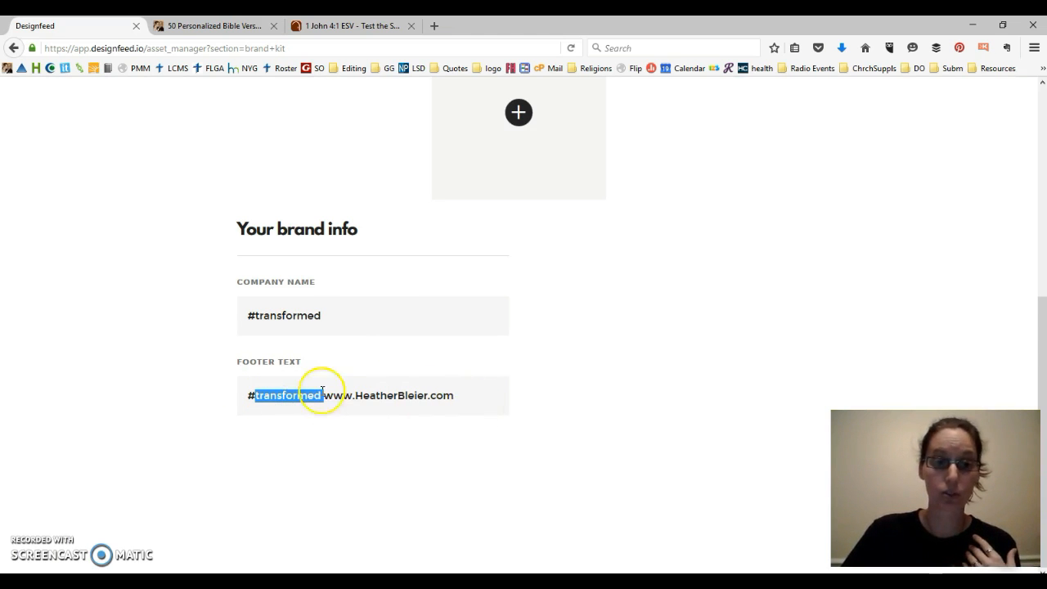
click(242, 393)
scroll(265, 397, up, 2)
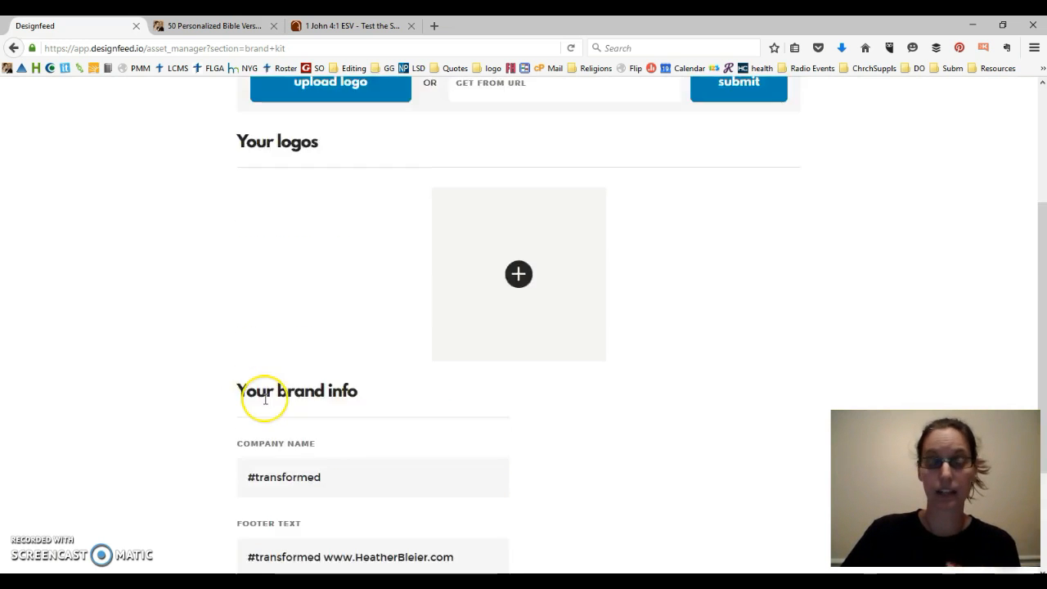
scroll(264, 399, up, 2)
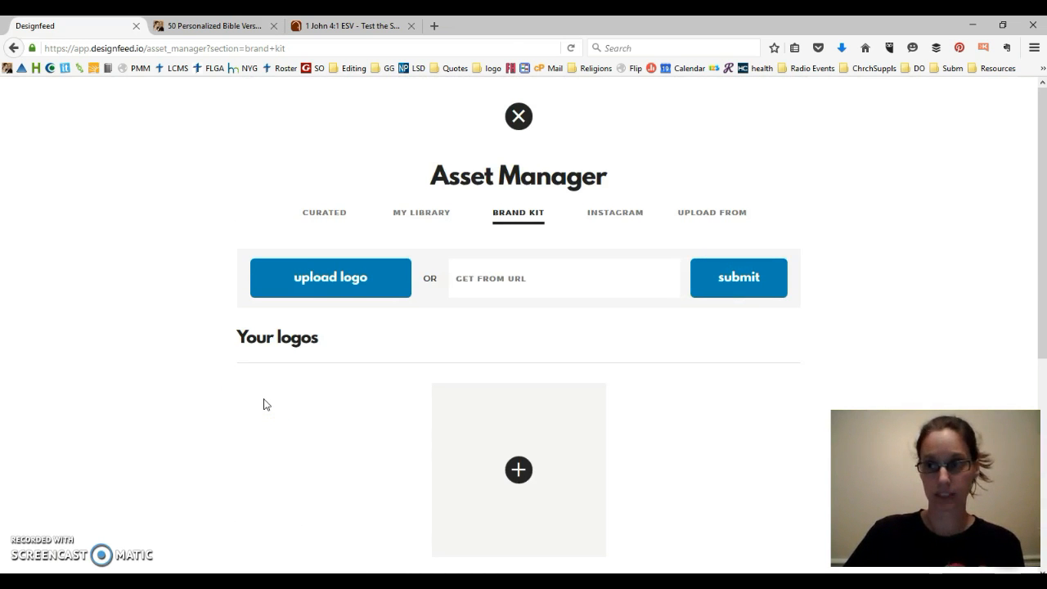
click(517, 116)
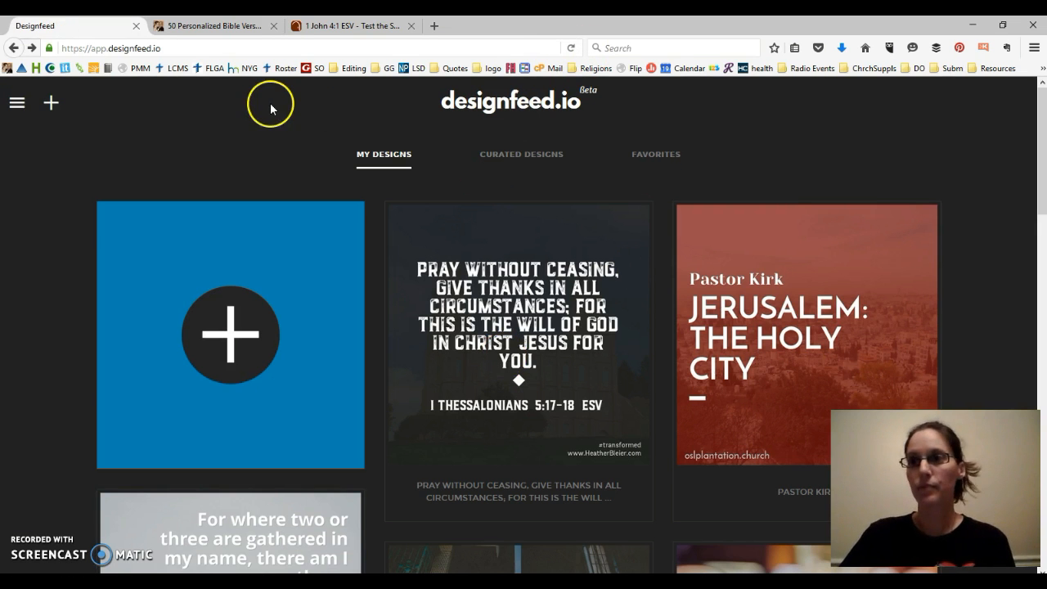
Step: Open the accounts page, review the sharing platforms and connected social media accounts, and close it
click(17, 104)
click(17, 104)
click(99, 314)
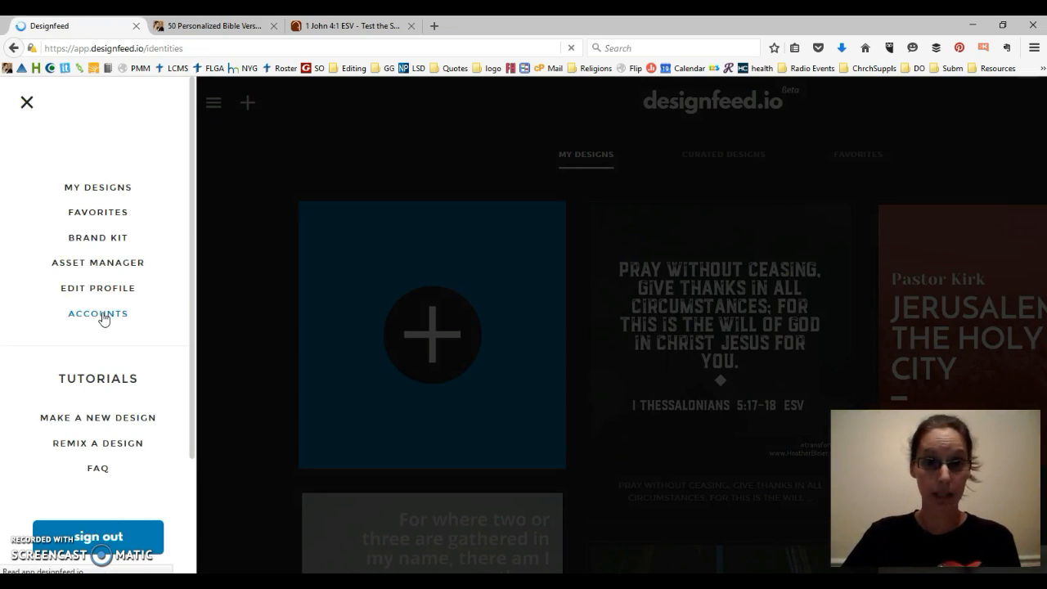
scroll(102, 311, down, 2)
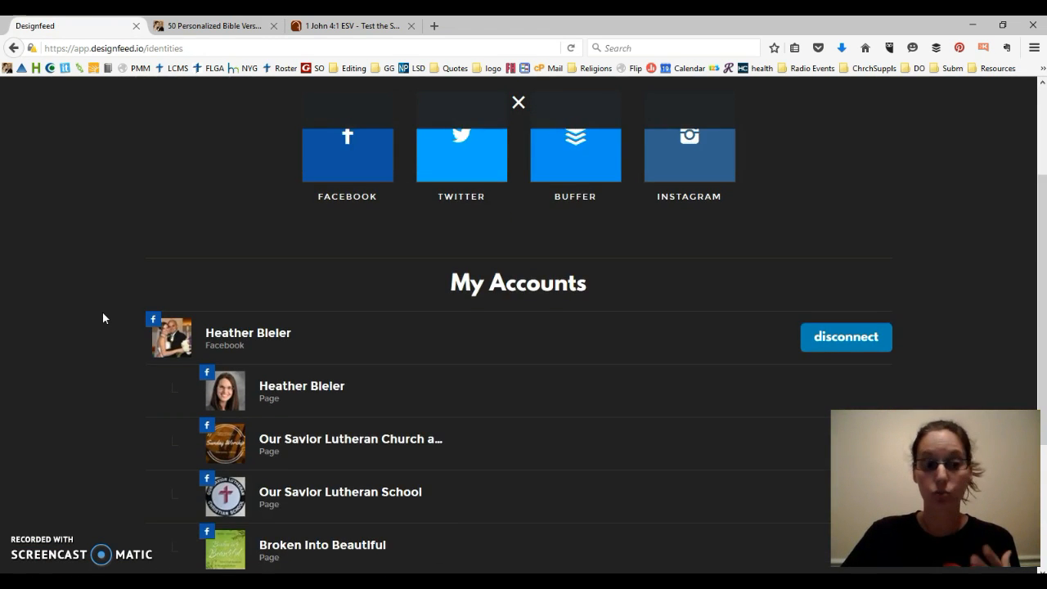
scroll(103, 314, down, 2)
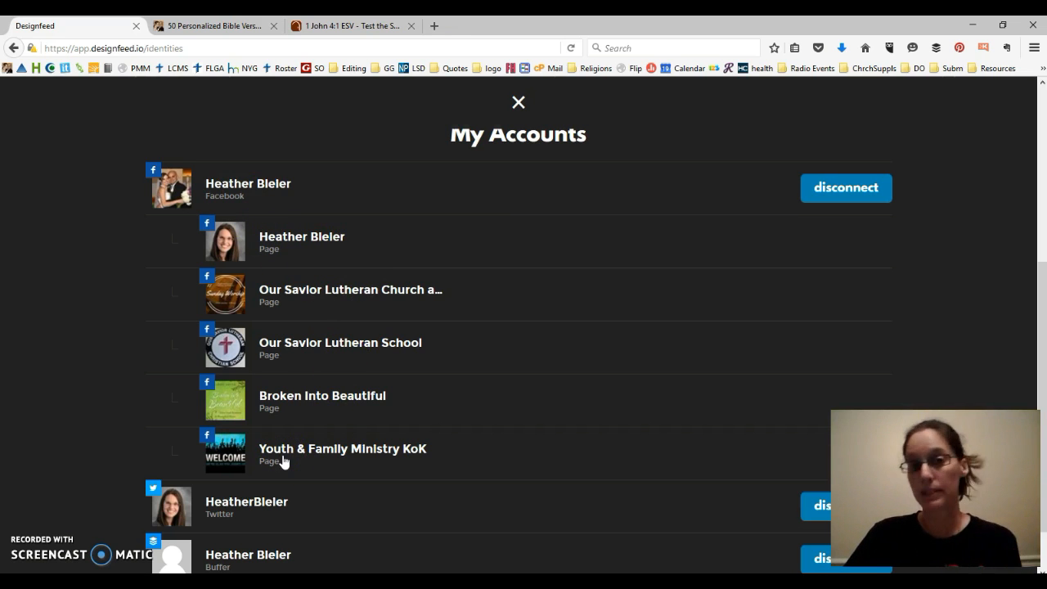
scroll(69, 309, down, 1)
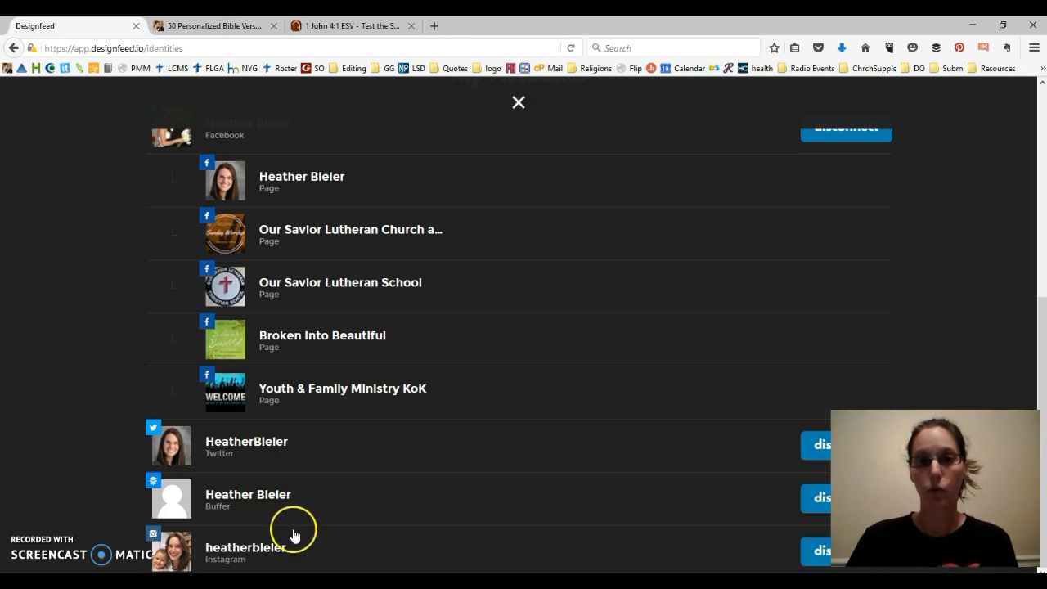
scroll(496, 279, up, 1)
scroll(496, 279, up, 4)
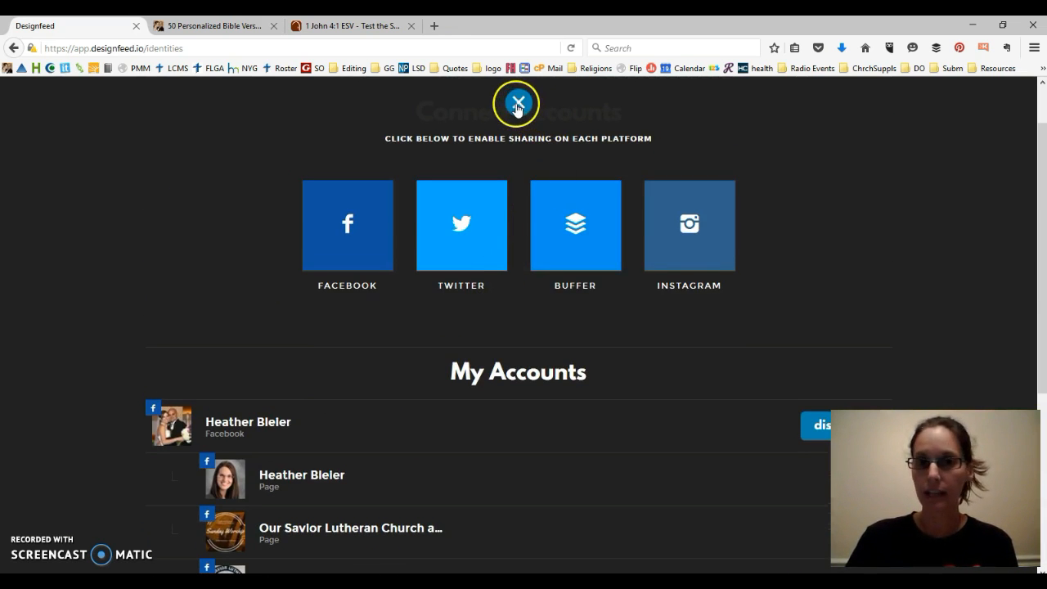
click(517, 104)
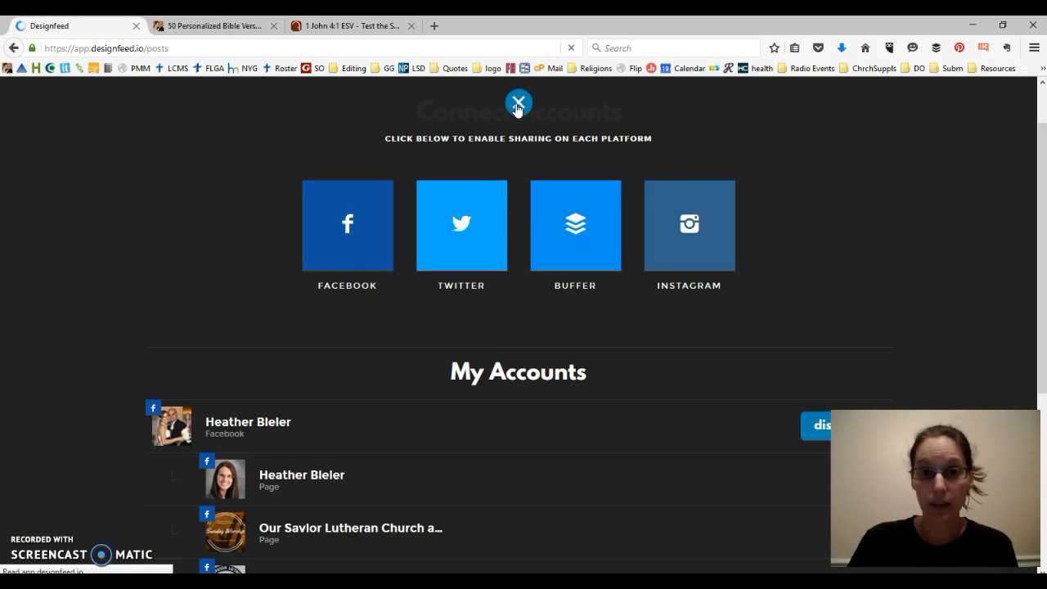
Step: Start a new design and copy the 1 John 4:1 verse text from the Bible Gateway page into its headline text
click(513, 153)
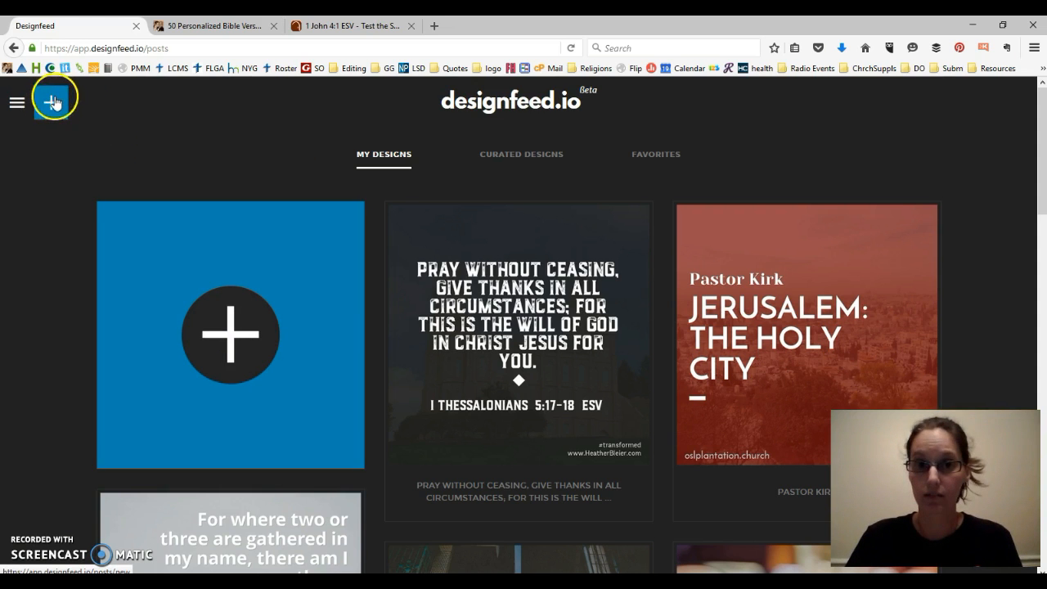
click(243, 340)
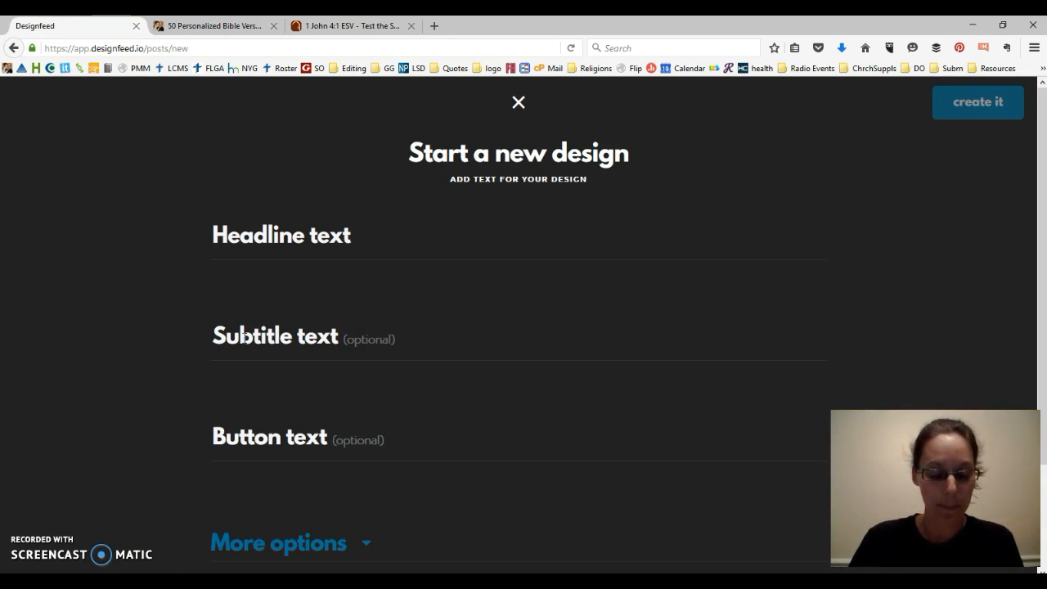
click(339, 25)
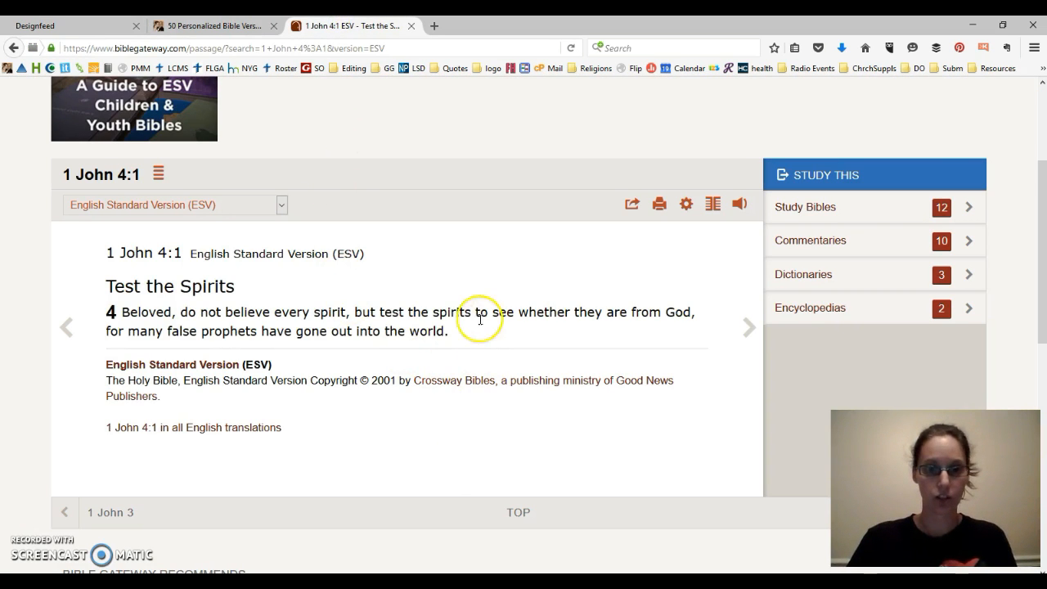
drag(462, 333, 121, 312)
key(ctrl+c)
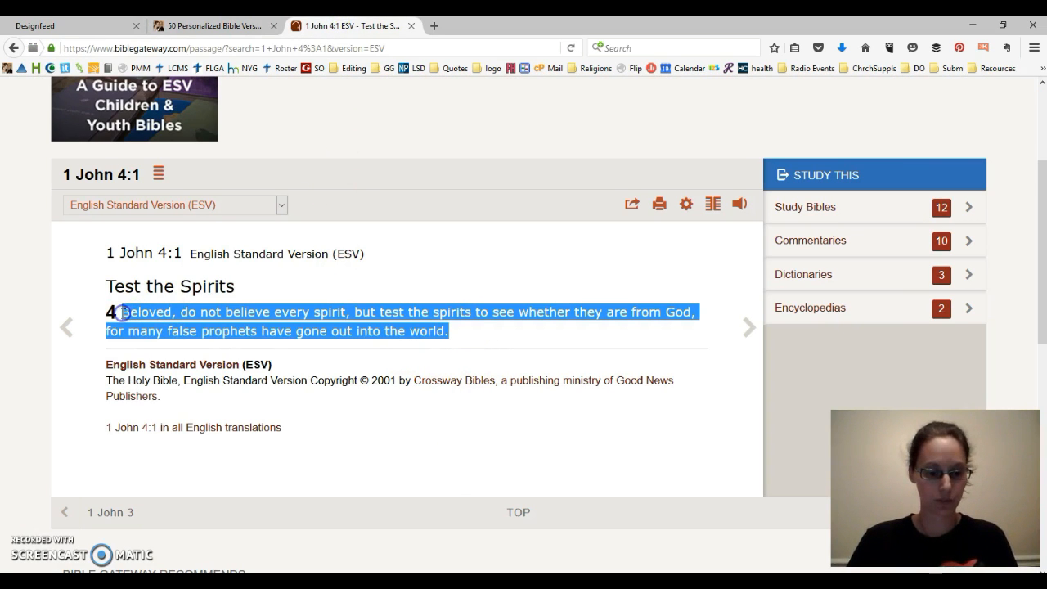
click(45, 27)
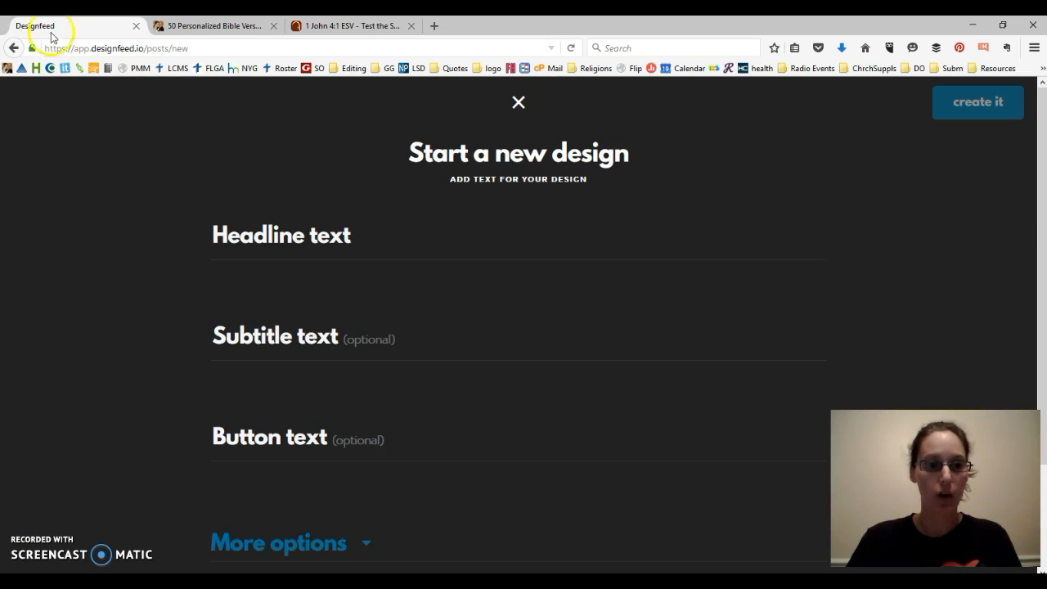
click(270, 238)
key(ctrl+v)
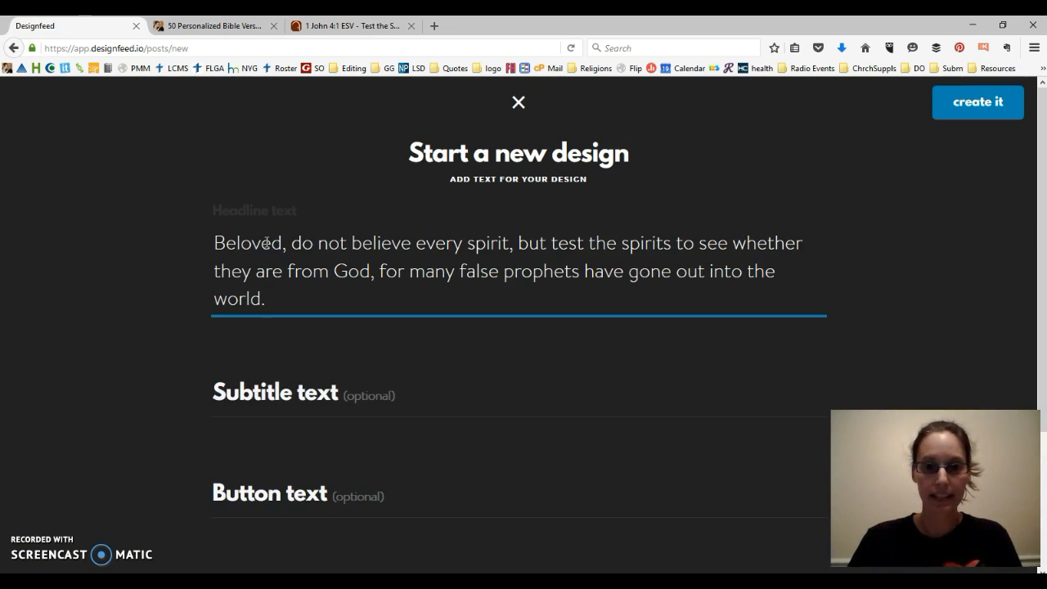
Step: Copy the reference "1 John 4:1" from the Bible Gateway page into the new design's subtitle text
click(347, 25)
drag(185, 254, 90, 246)
key(ctrl+c)
click(45, 25)
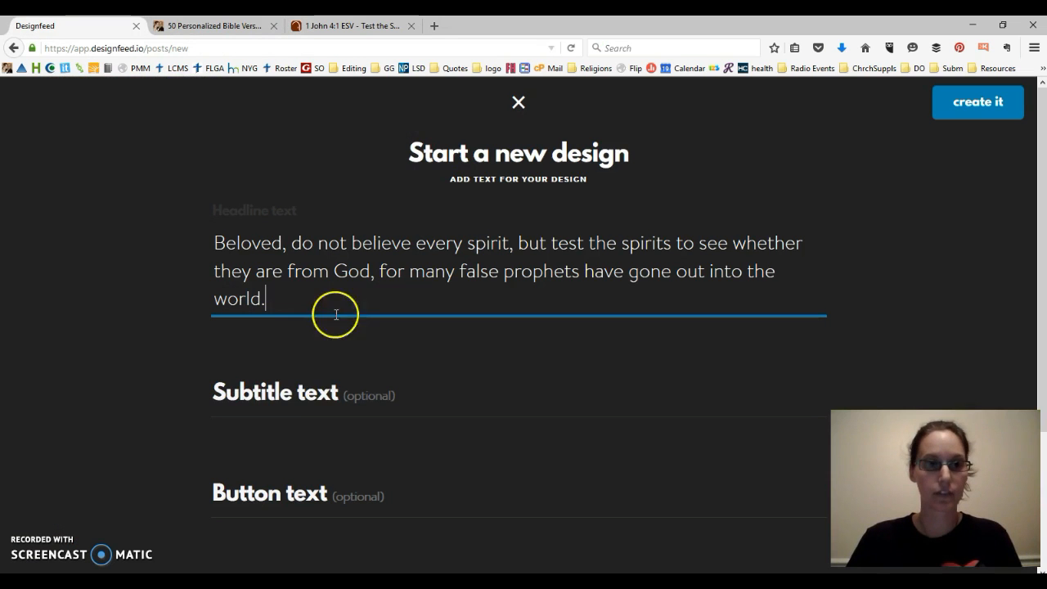
click(307, 380)
key(ctrl+v)
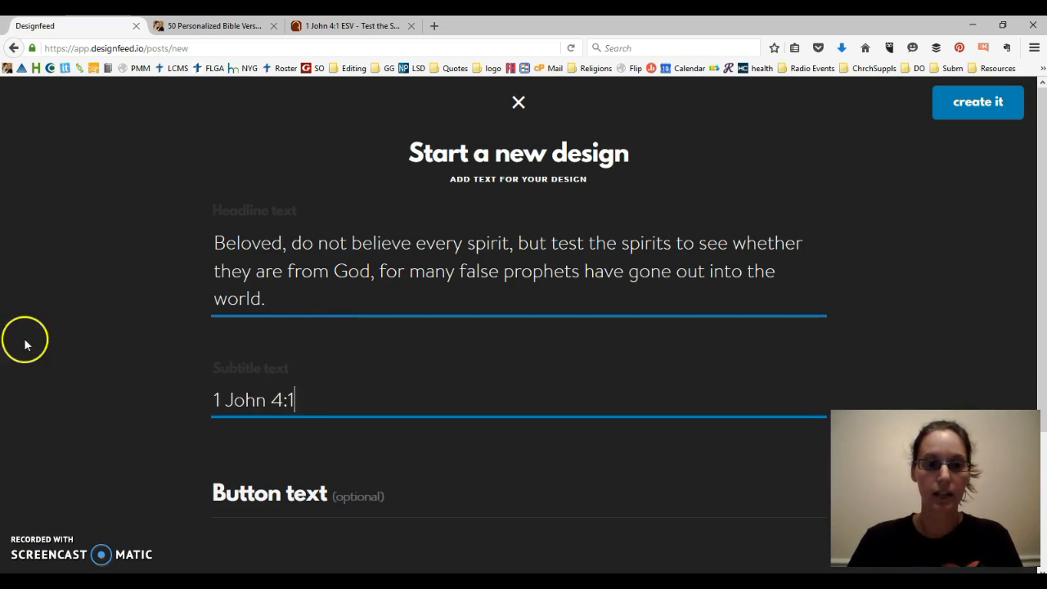
Step: Expand the new design's additional options and examine the available preview sizes without changing the selection
scroll(122, 392, down, 2)
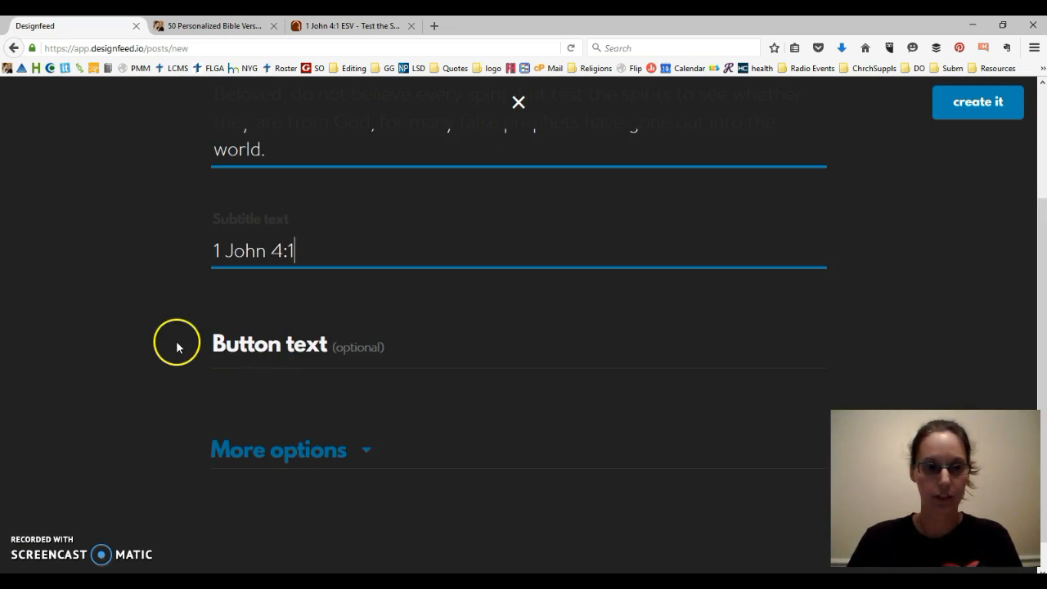
scroll(175, 346, down, 1)
click(363, 419)
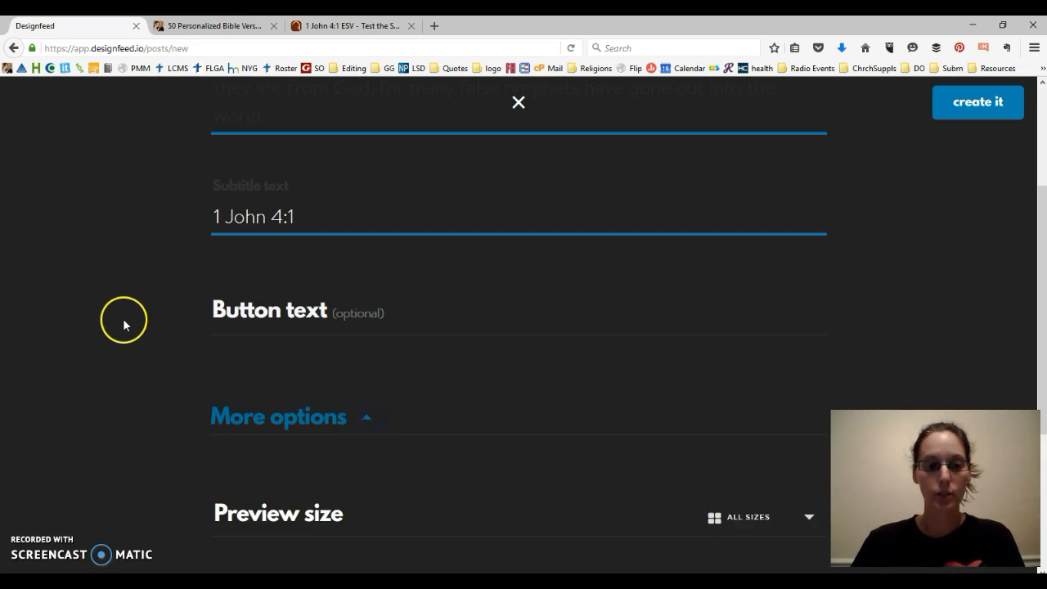
scroll(123, 321, down, 3)
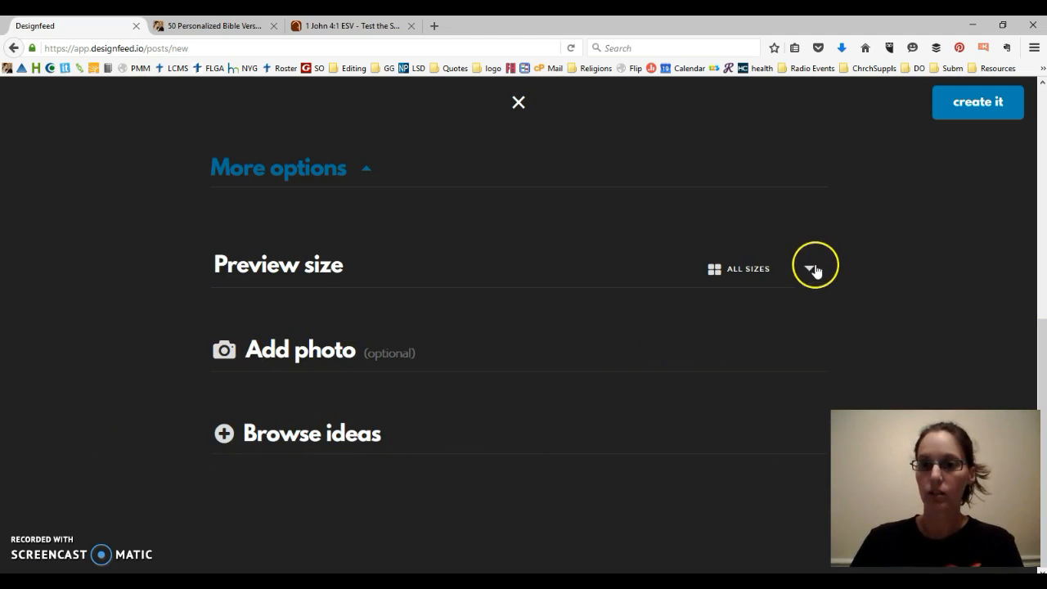
click(727, 271)
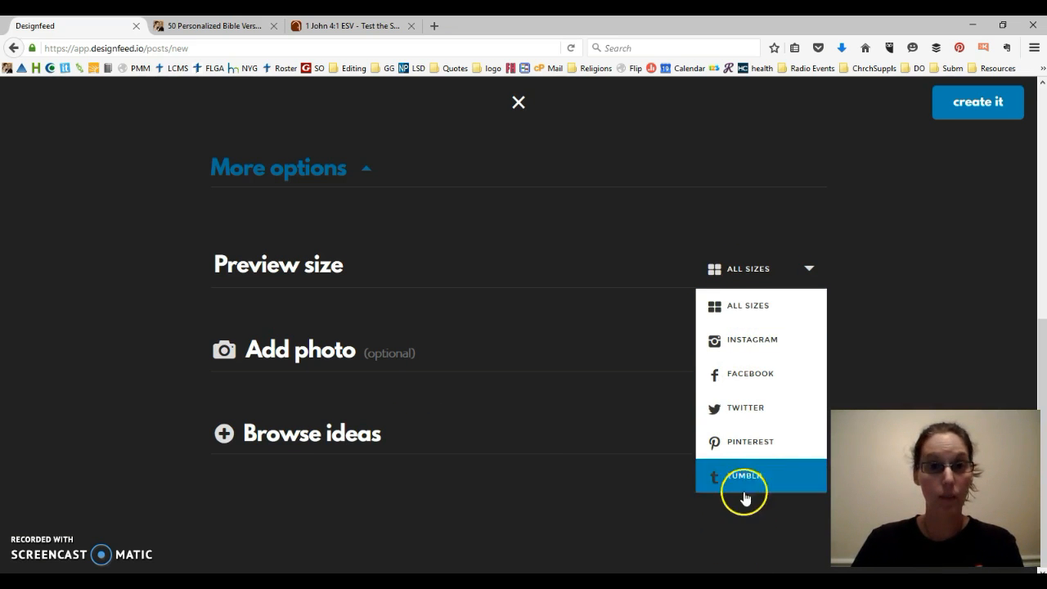
click(583, 472)
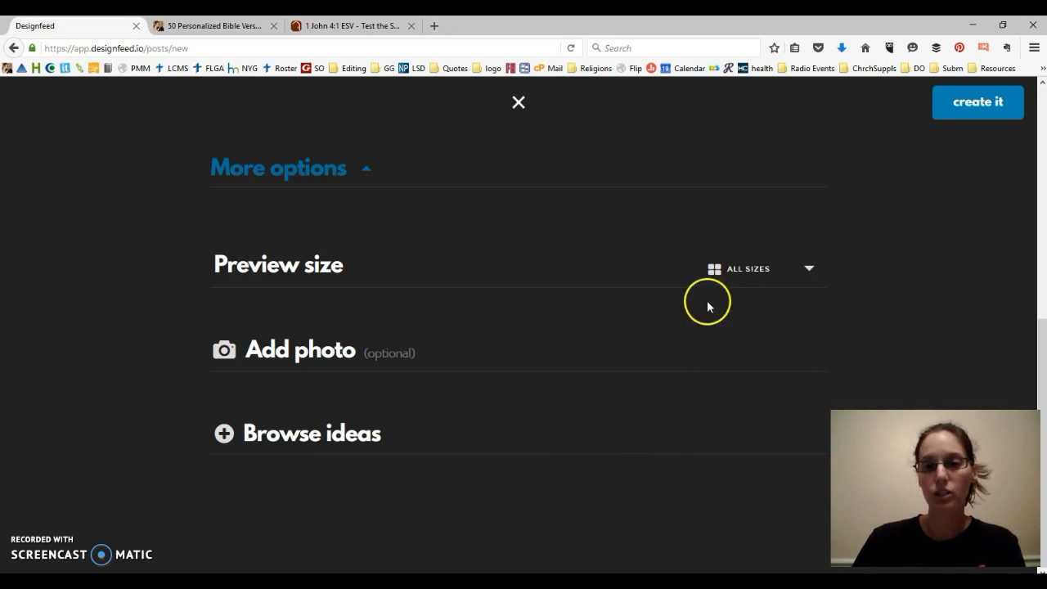
click(808, 269)
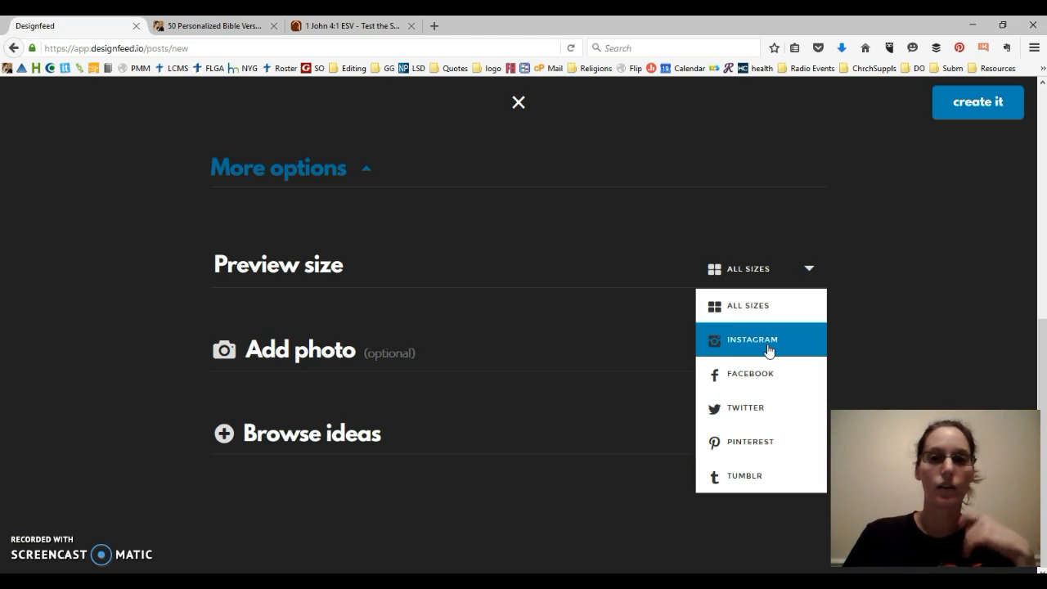
click(532, 363)
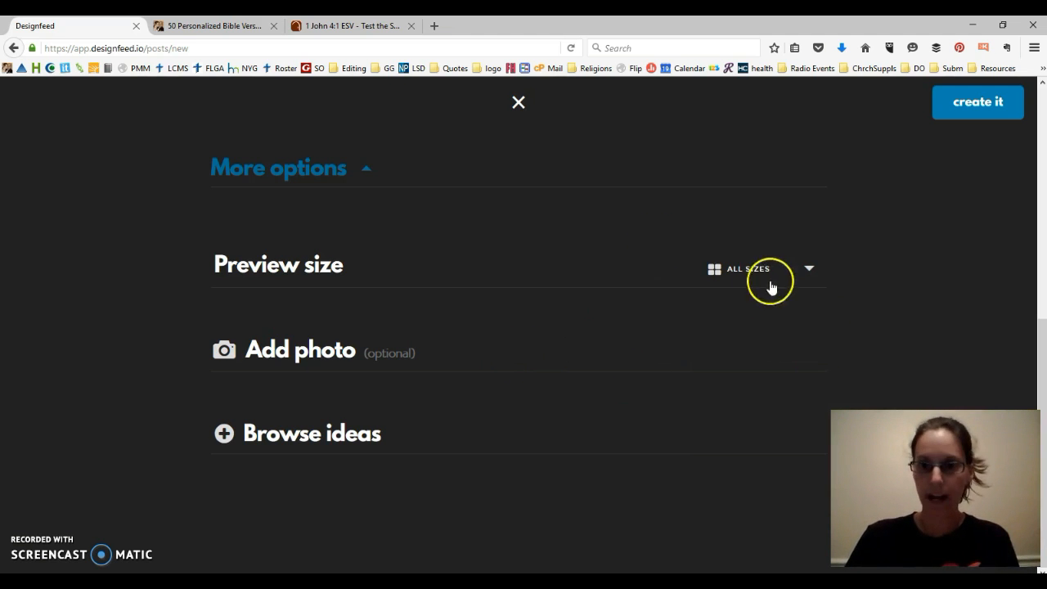
Step: Create the design from the entered headline and subtitle, and look through the generated layouts
scroll(532, 444, up, 8)
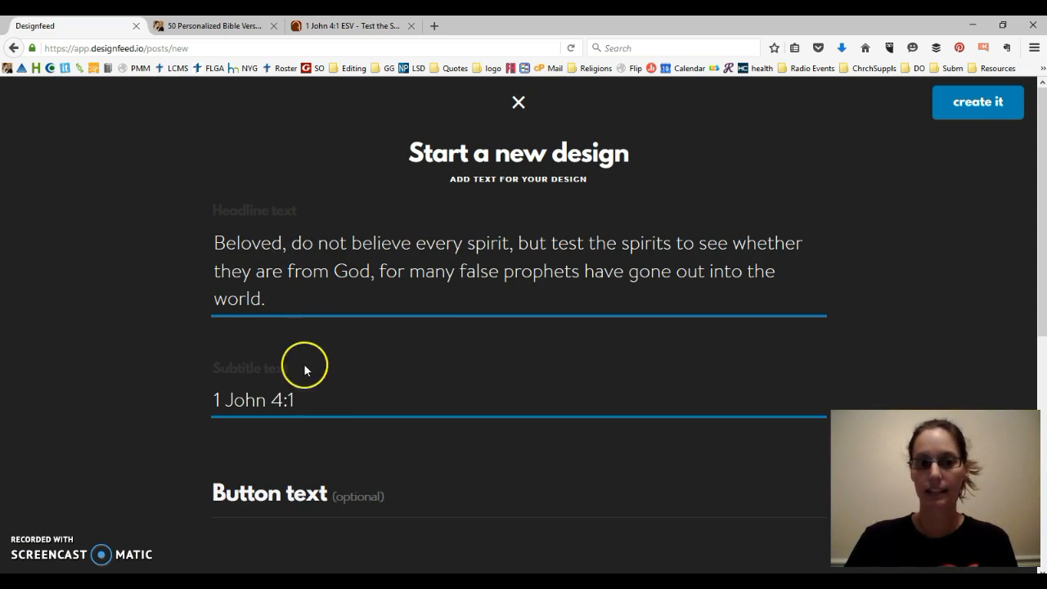
click(968, 108)
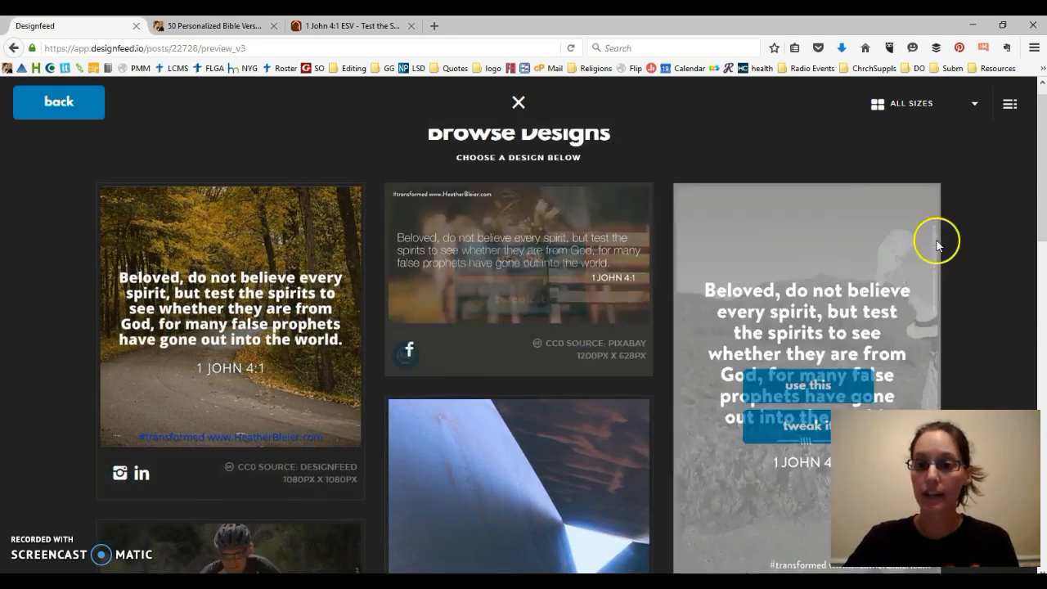
scroll(937, 238, down, 4)
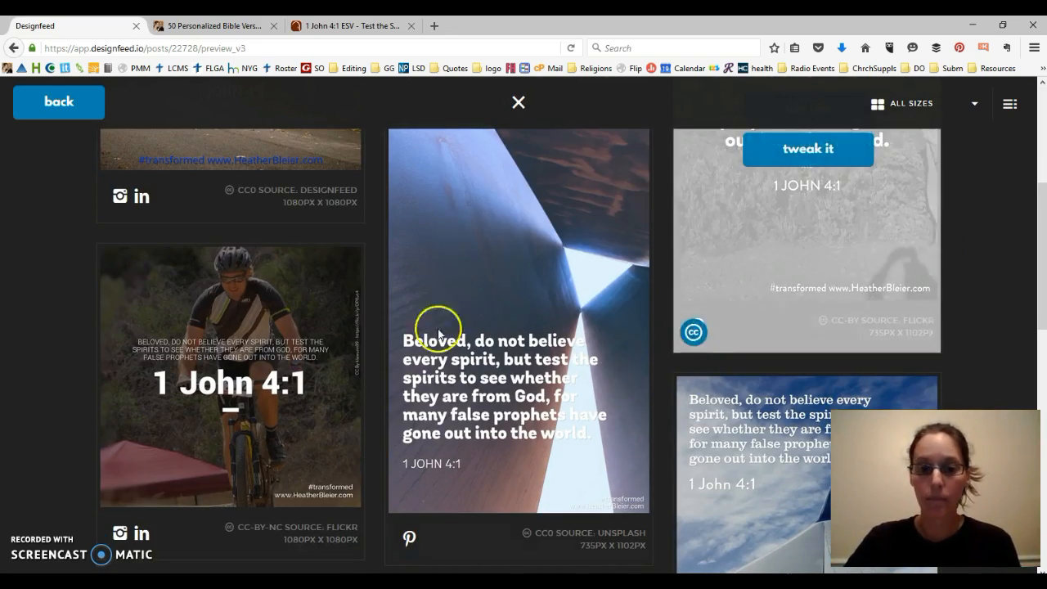
scroll(51, 384, up, 4)
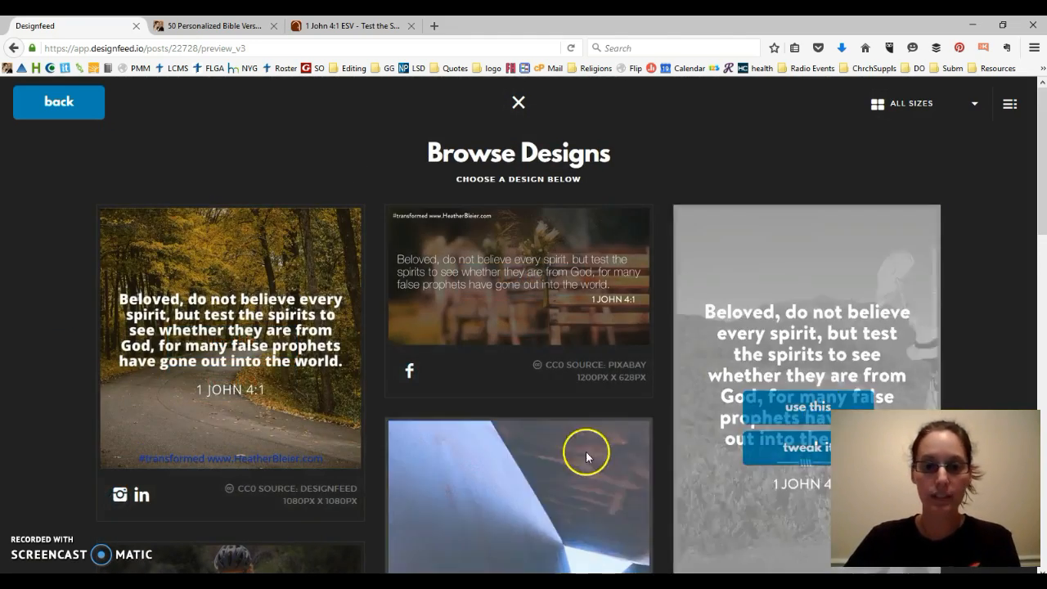
Step: Look through the generated designs and open the 1200 x 628 px Facebook layout with the blurred wooden chairs for tweaking
mouse_move(270, 448)
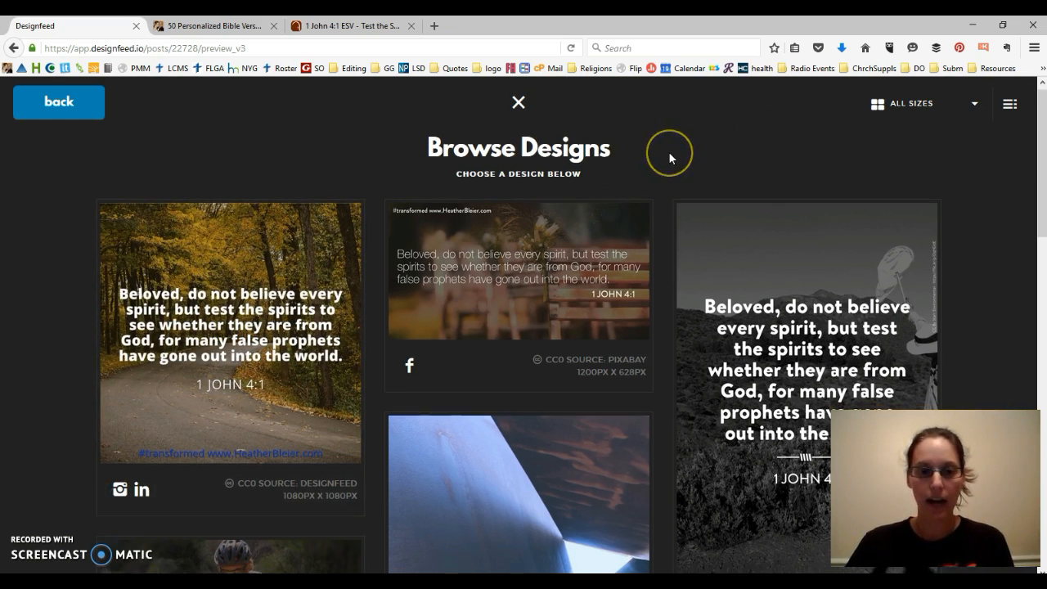
scroll(669, 154, down, 1)
mouse_move(551, 234)
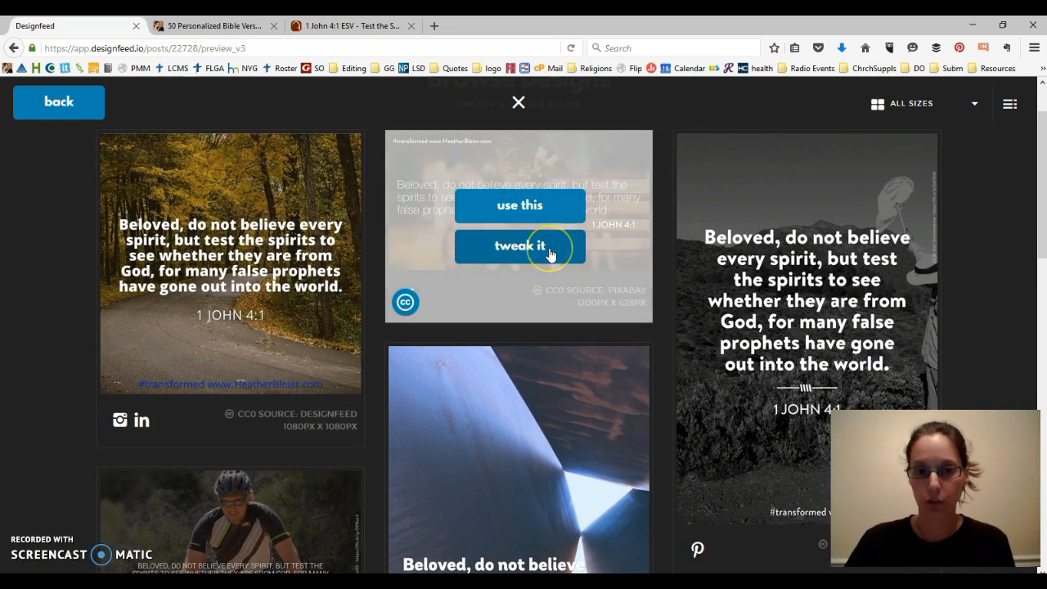
scroll(220, 357, down, 15)
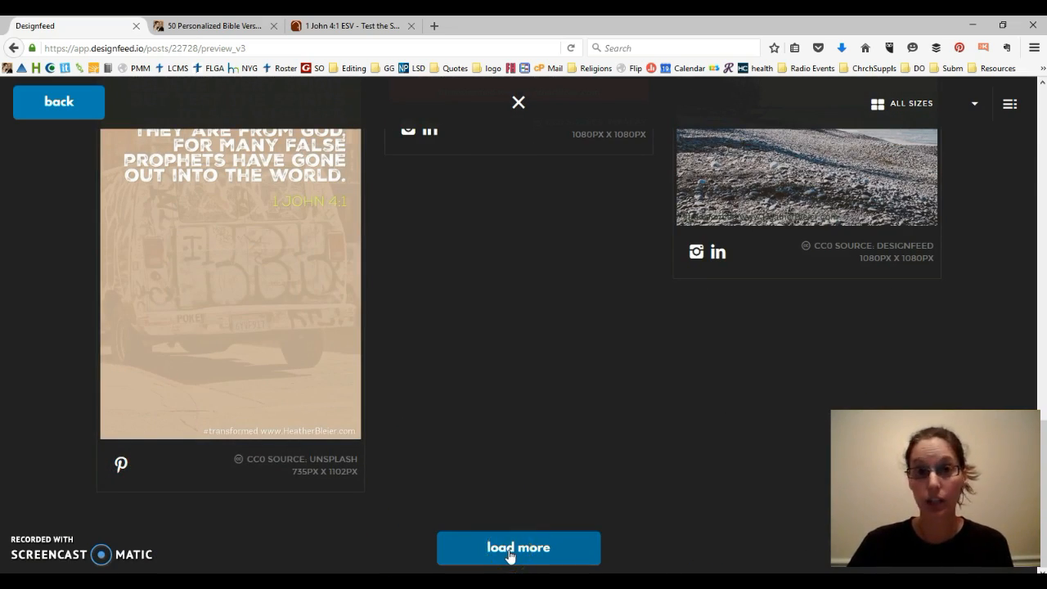
scroll(531, 366, up, 15)
mouse_move(507, 272)
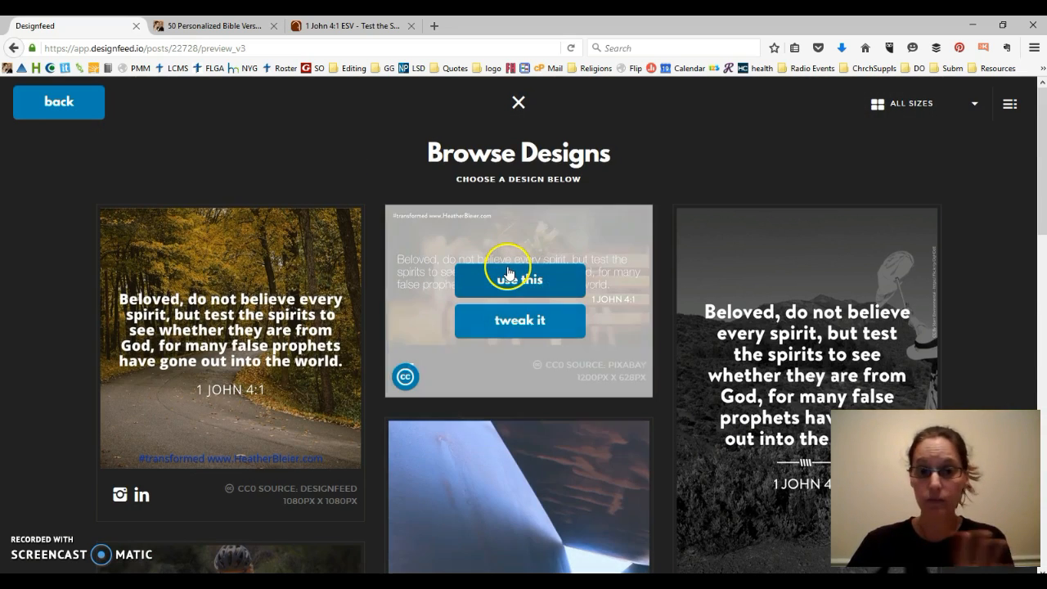
click(517, 323)
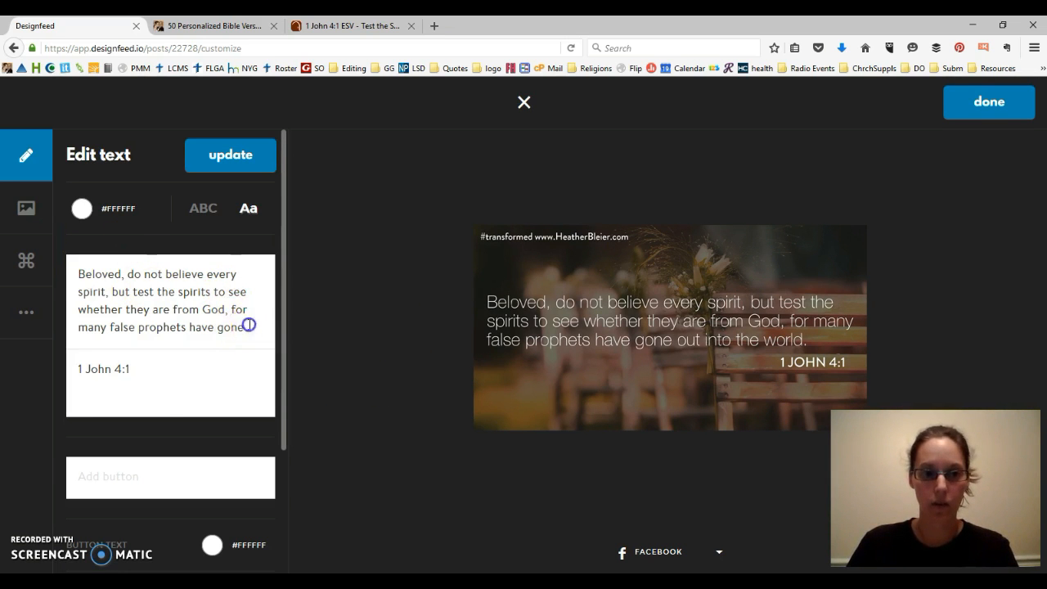
drag(247, 325, 49, 257)
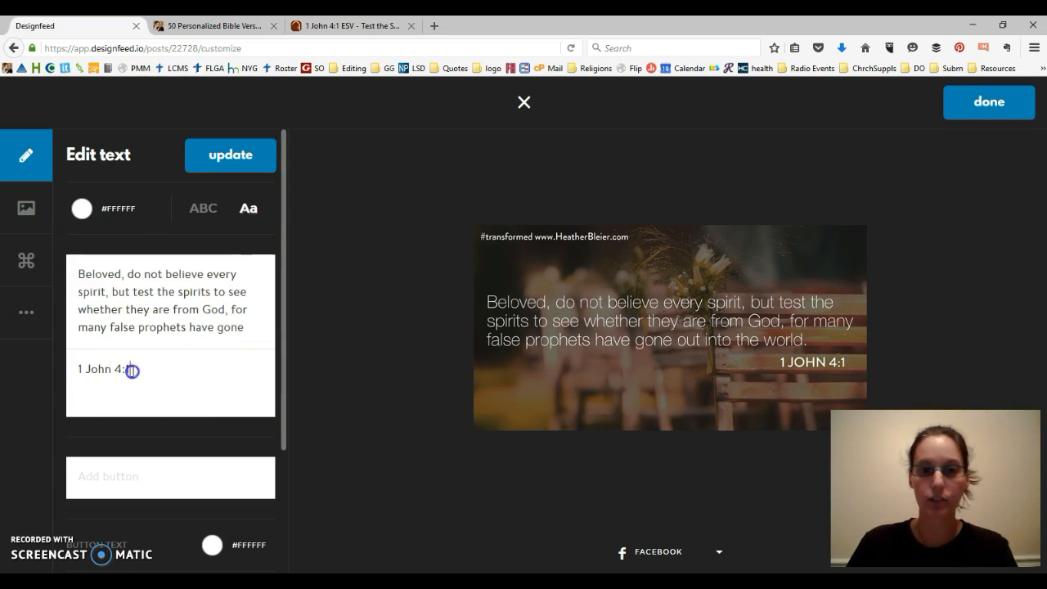
drag(131, 369, 77, 369)
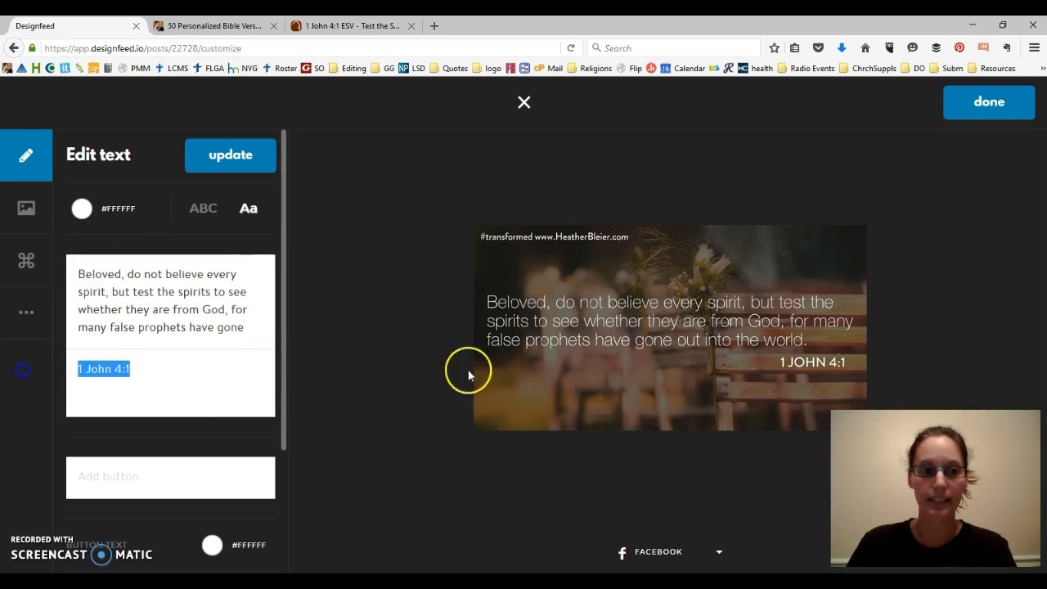
click(652, 243)
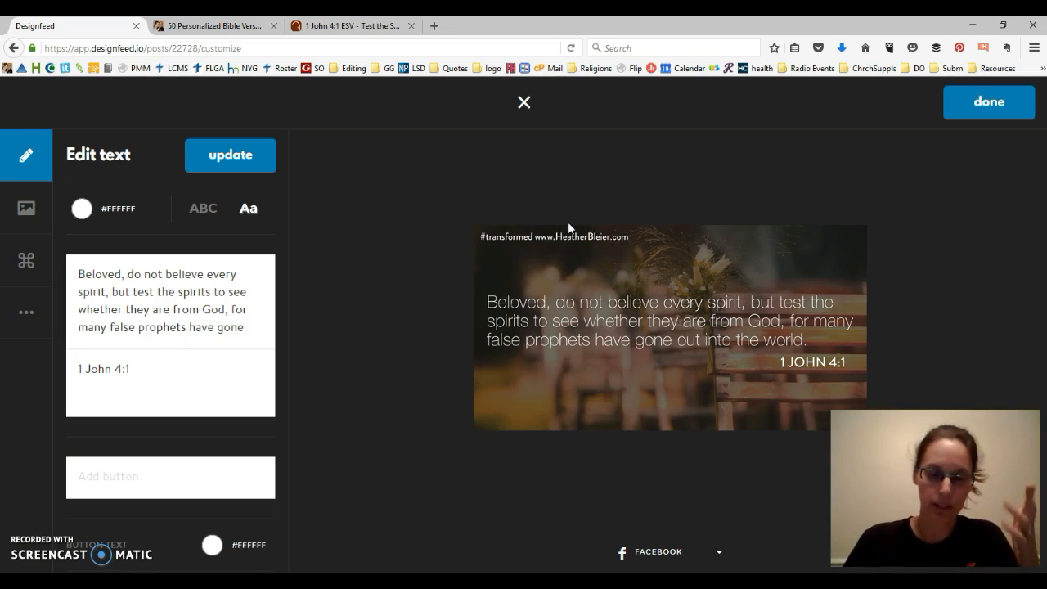
Step: Edit the footer text so that "#transformed" and the website address stand on one line separated by " | ", and update the design
scroll(89, 393, down, 4)
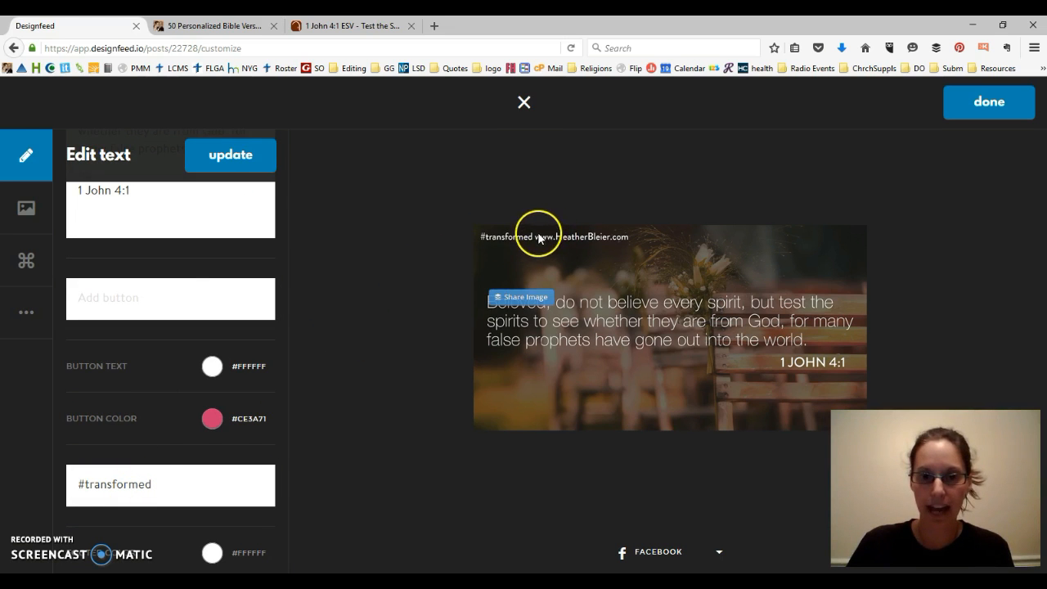
click(170, 483)
key(Down)
key(Up)
key(Delete)
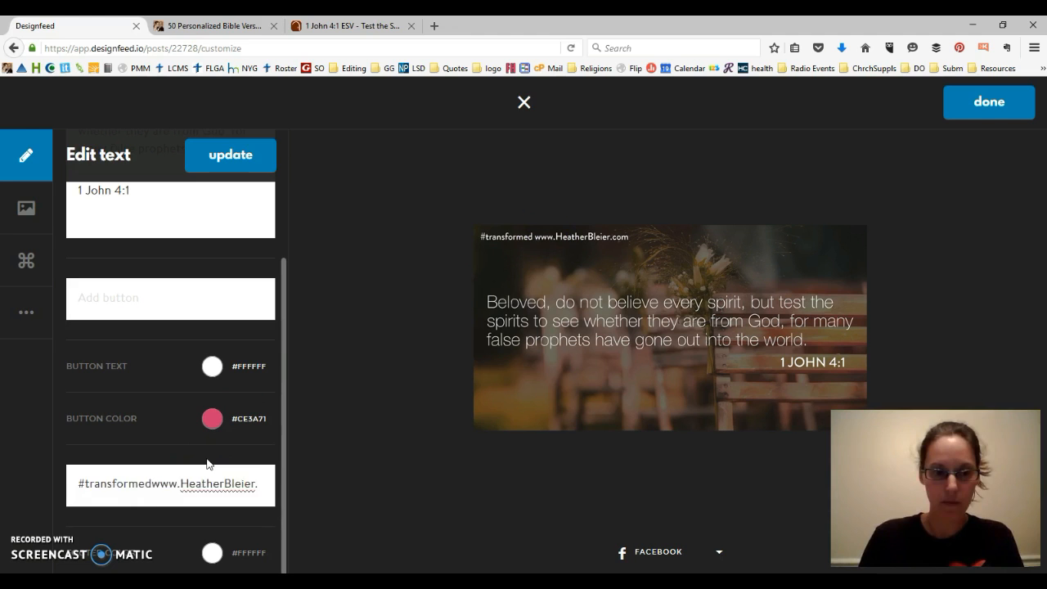
key(BackSpace)
key(BackSpace)
key(BackSpace)
key(BackSpace)
key(BackSpace)
key(BackSpace)
key(BackSpace)
key(BackSpace)
key(BackSpace)
key(BackSpace)
key(BackSpace)
key(BackSpace)
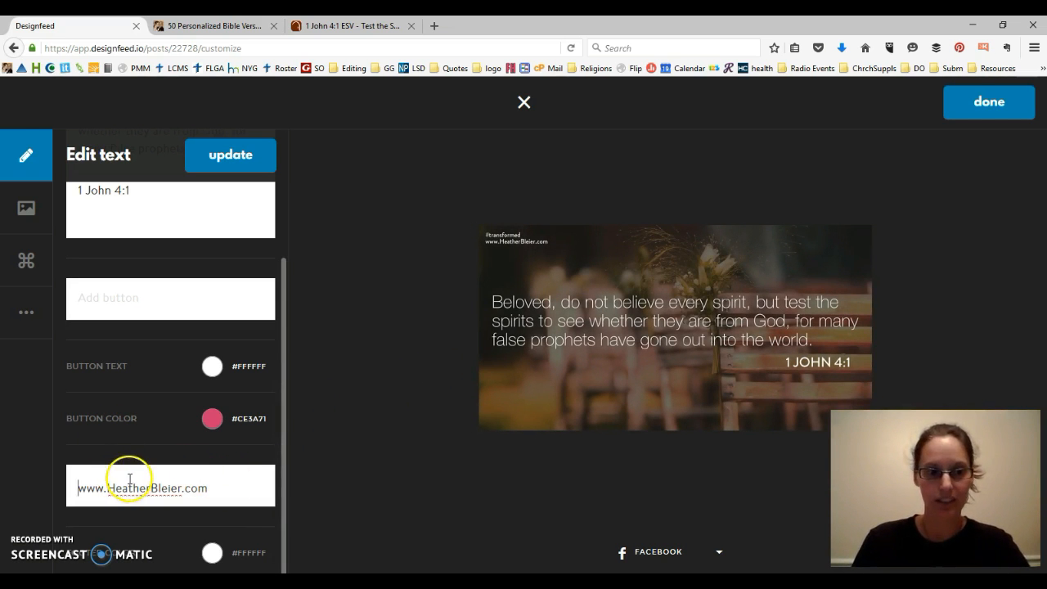
key(BackSpace)
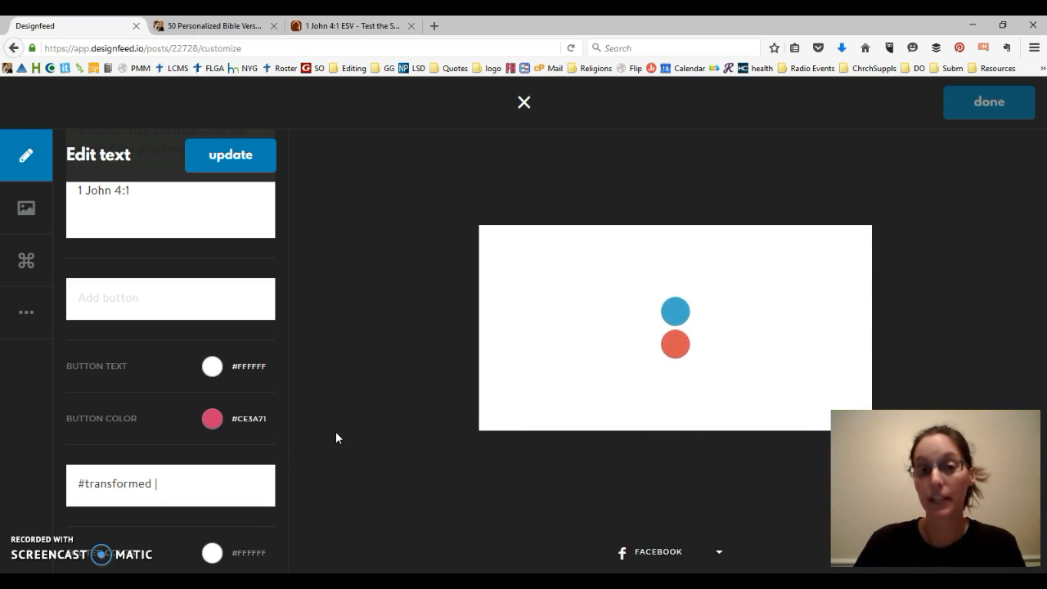
Step: Switch the design preview from the Facebook size to the Instagram size
click(715, 555)
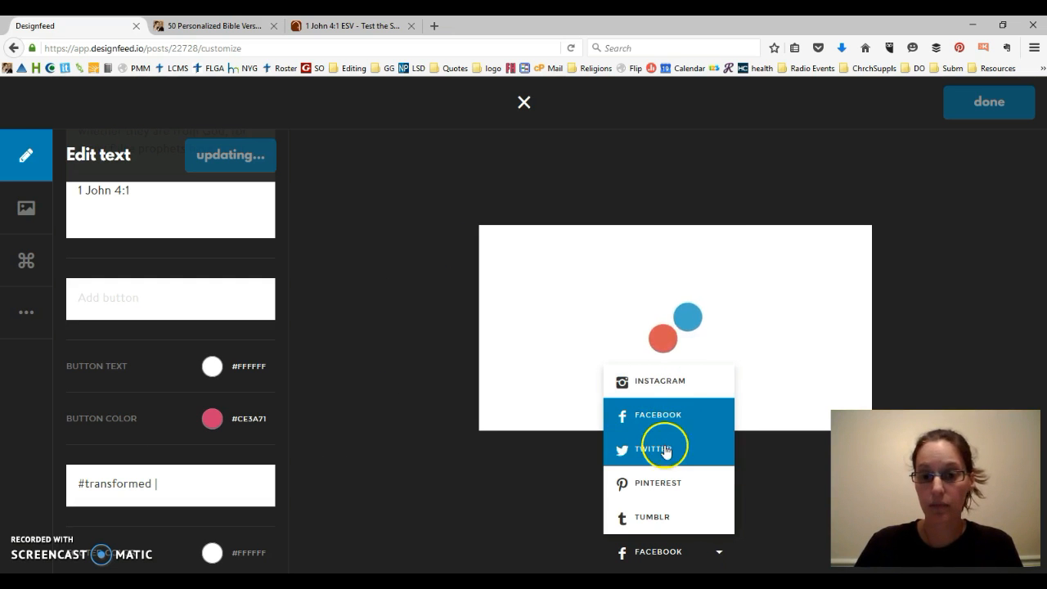
click(672, 382)
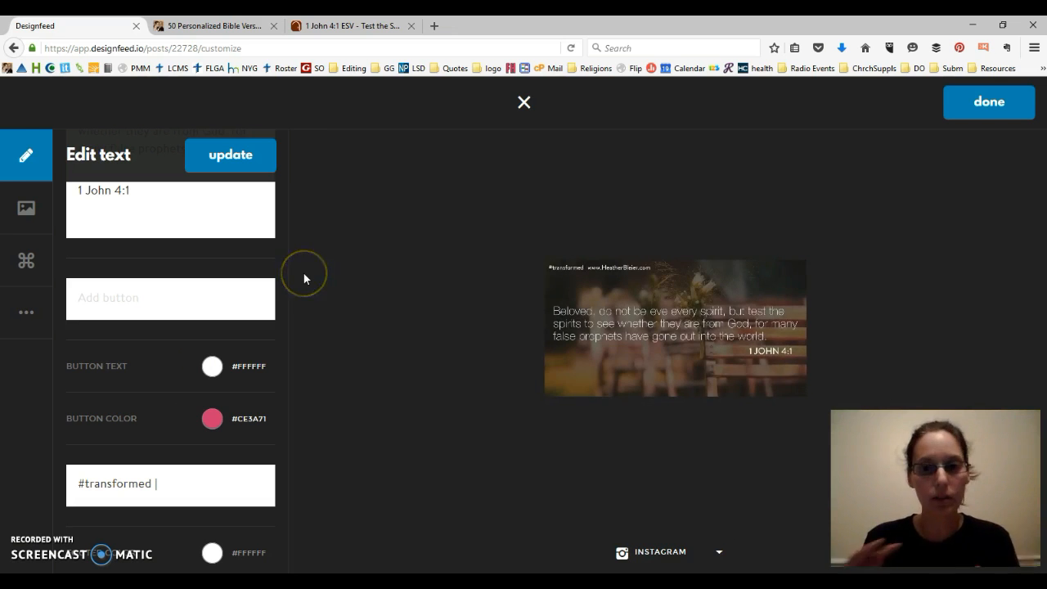
click(667, 548)
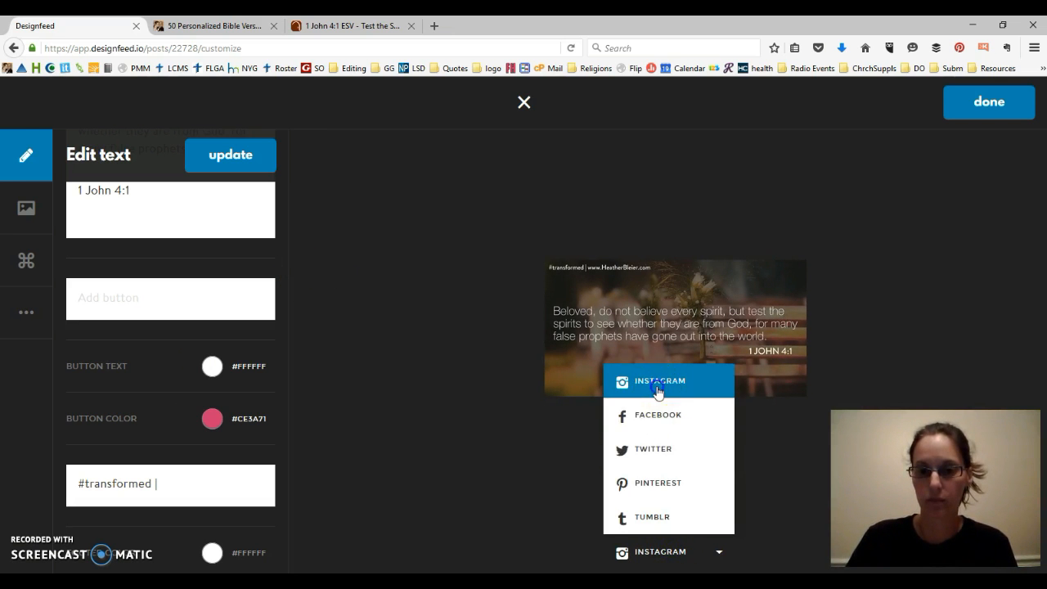
click(660, 386)
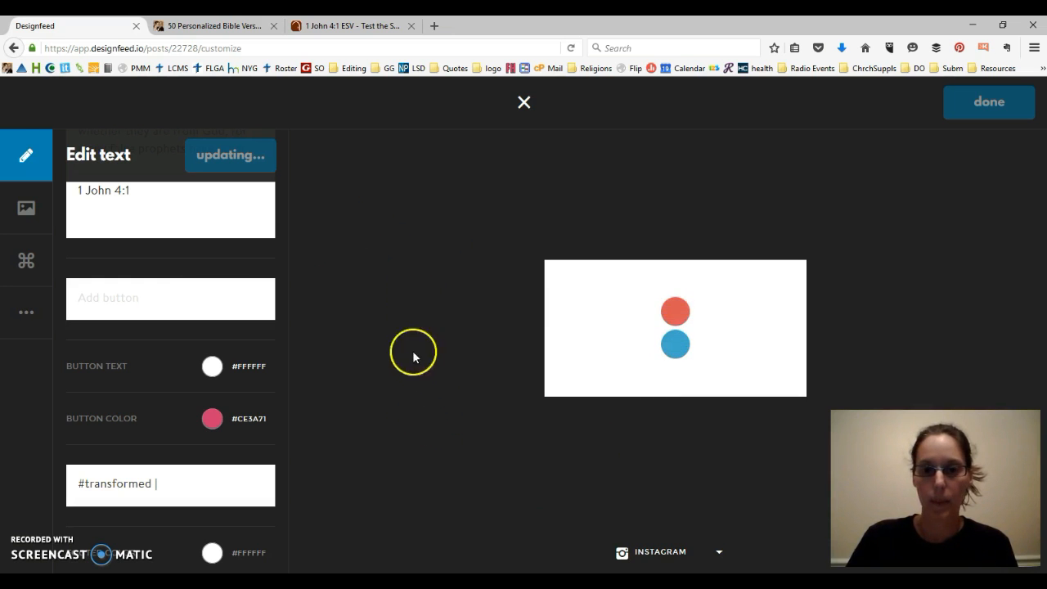
Step: Examine the curated background images and the available image sources without changing the design's background
click(28, 206)
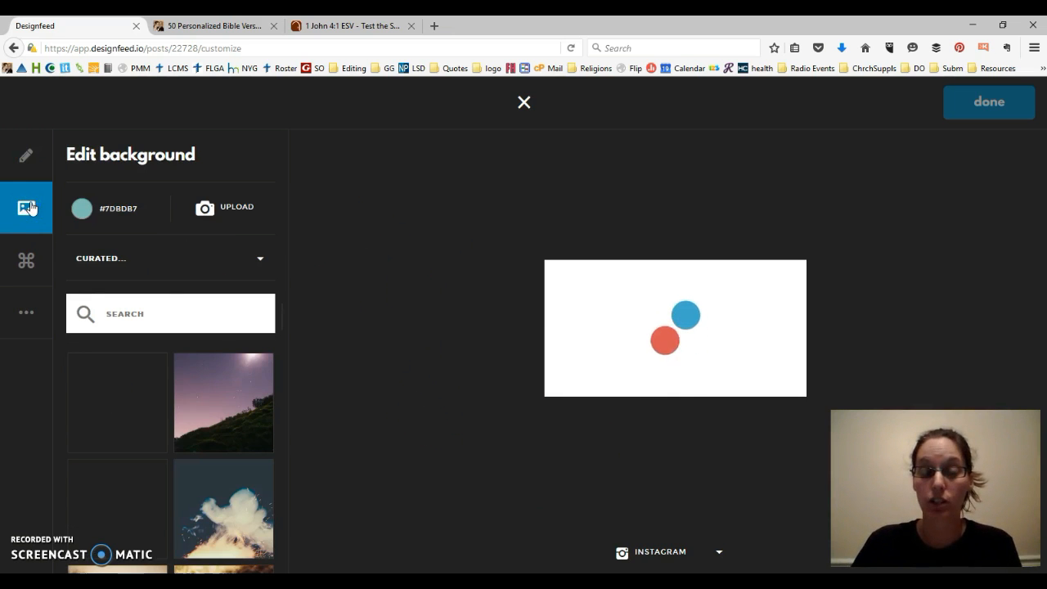
click(198, 320)
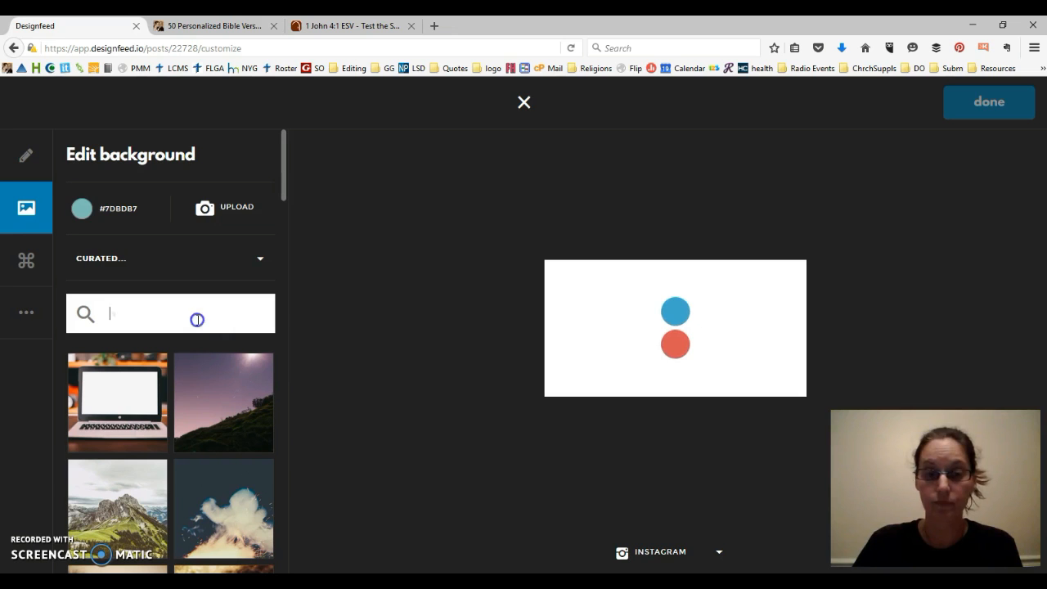
scroll(131, 440, down, 2)
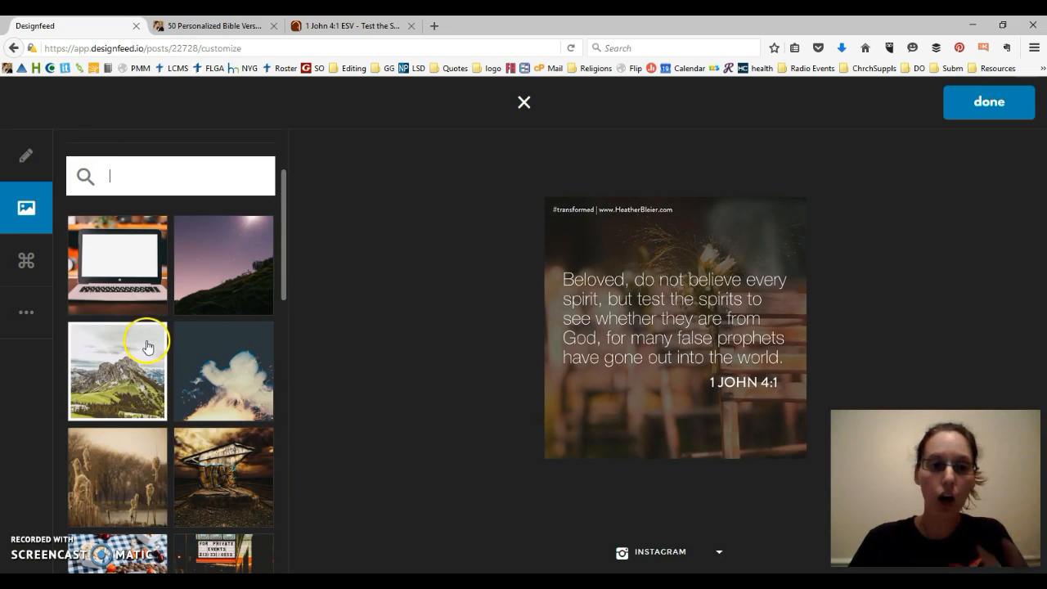
scroll(216, 388, up, 2)
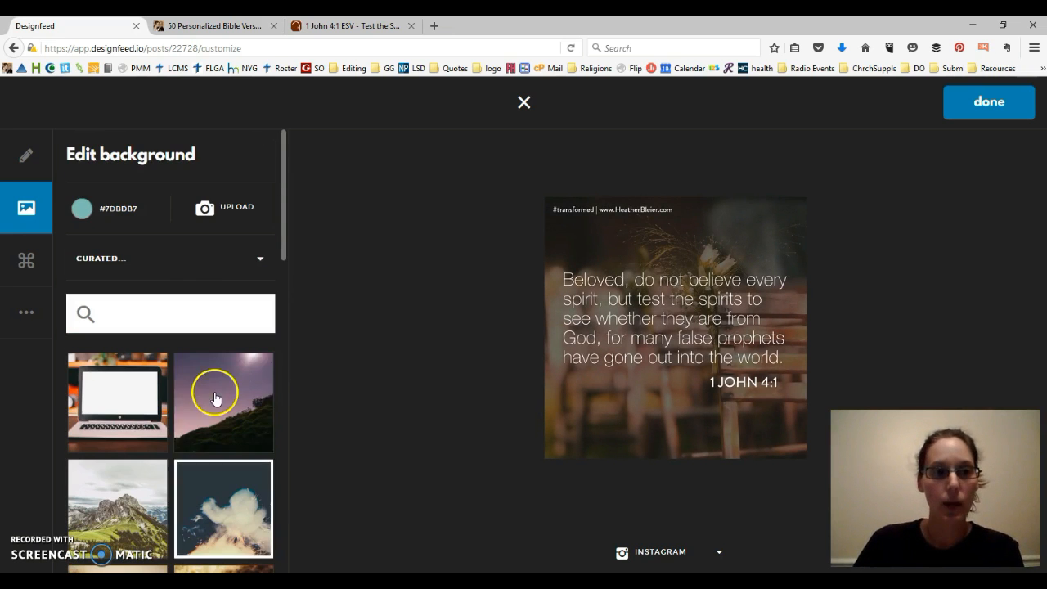
click(260, 259)
click(110, 337)
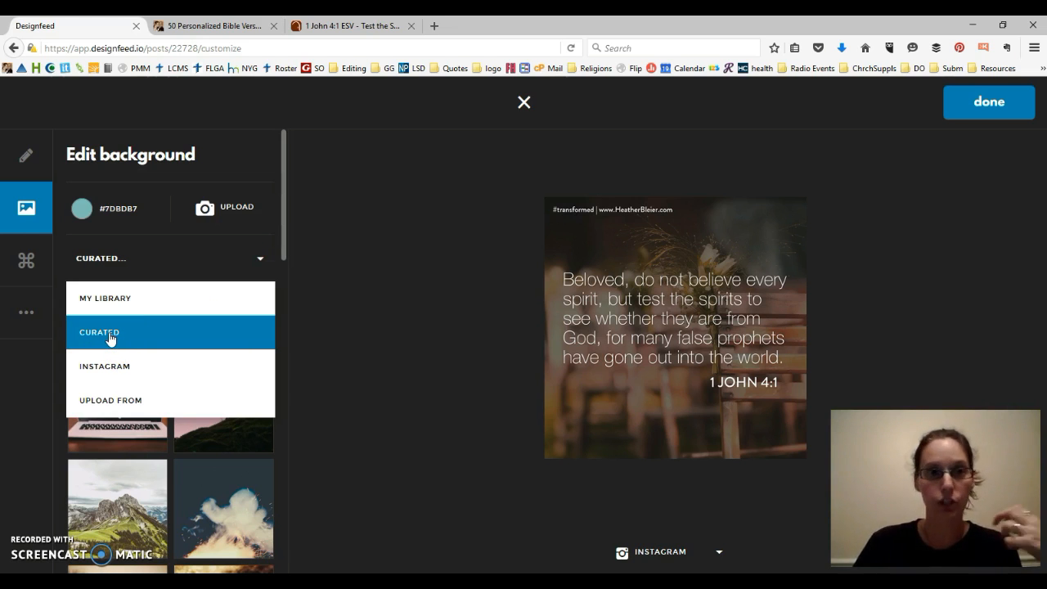
click(146, 334)
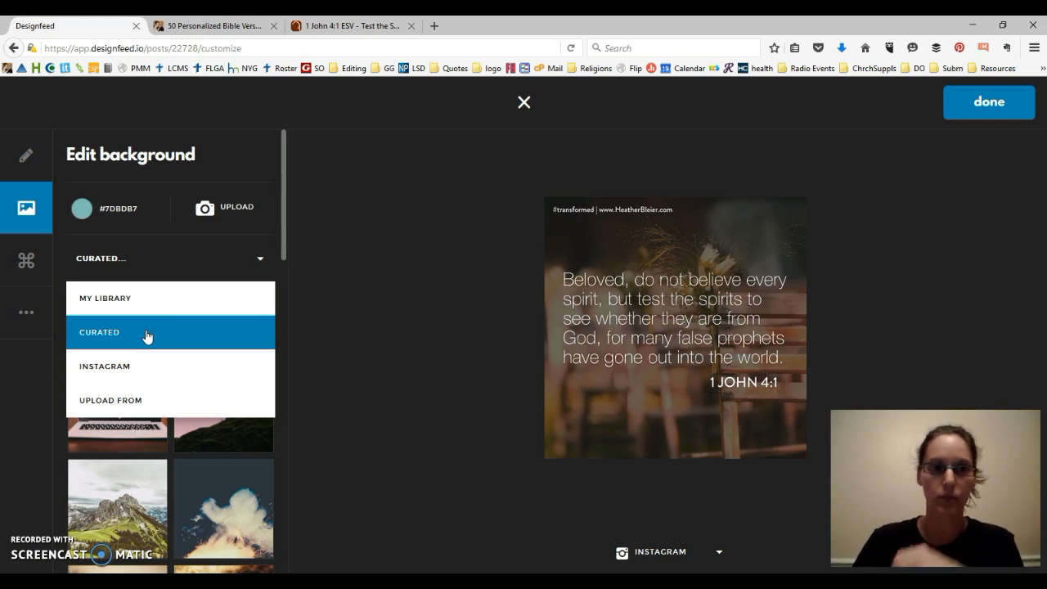
click(365, 242)
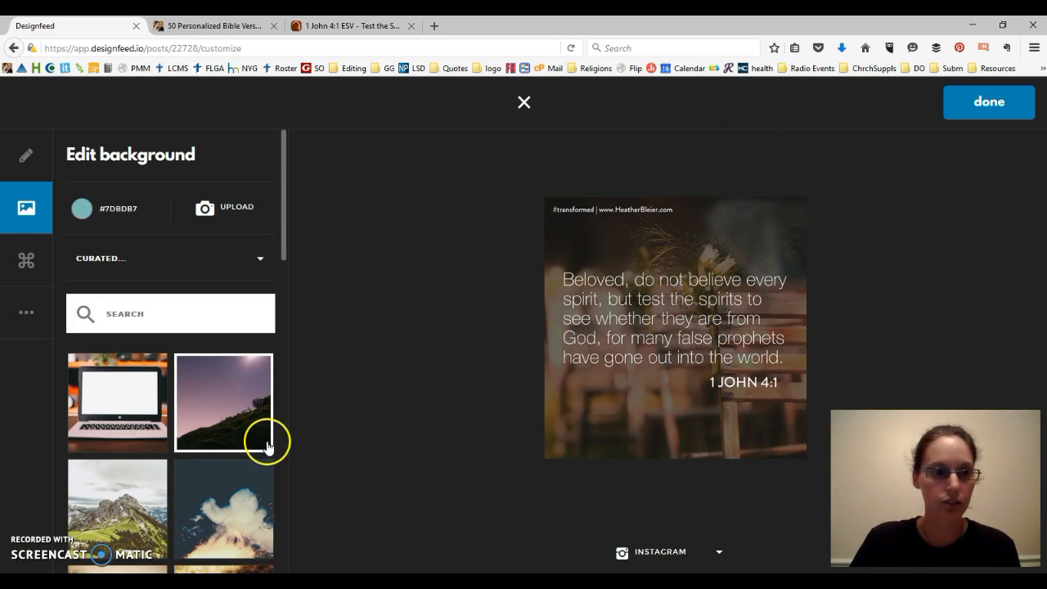
Step: Examine the branding logo setting and the background colour option, and return to the text settings
click(16, 273)
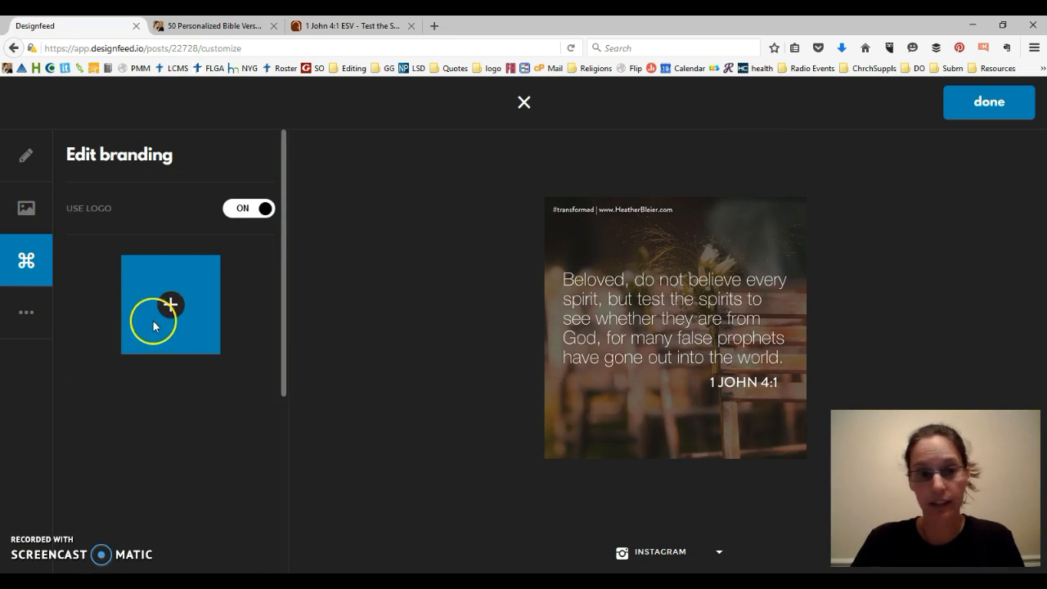
click(23, 206)
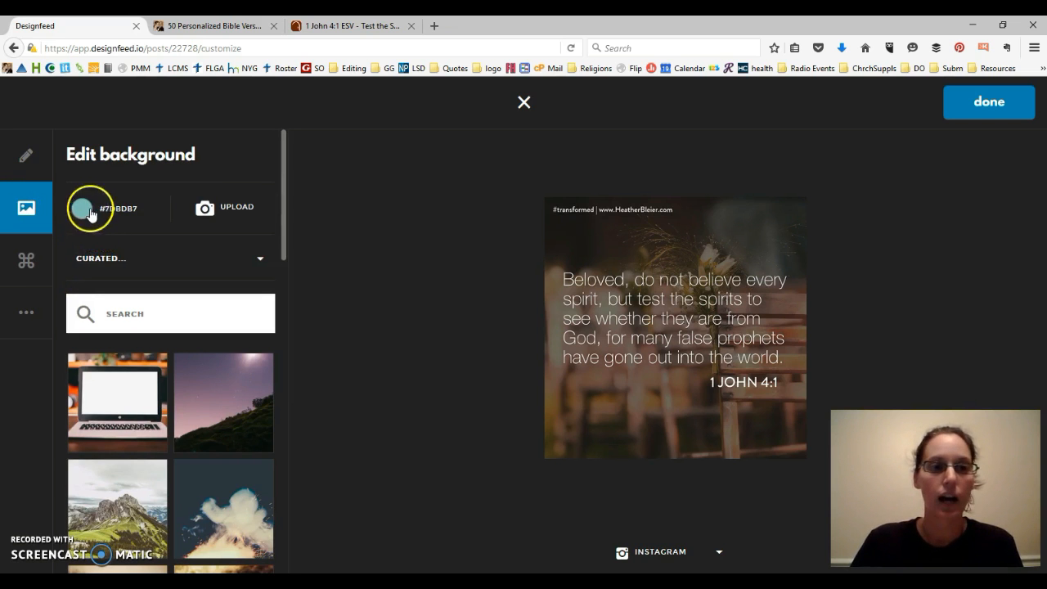
click(84, 211)
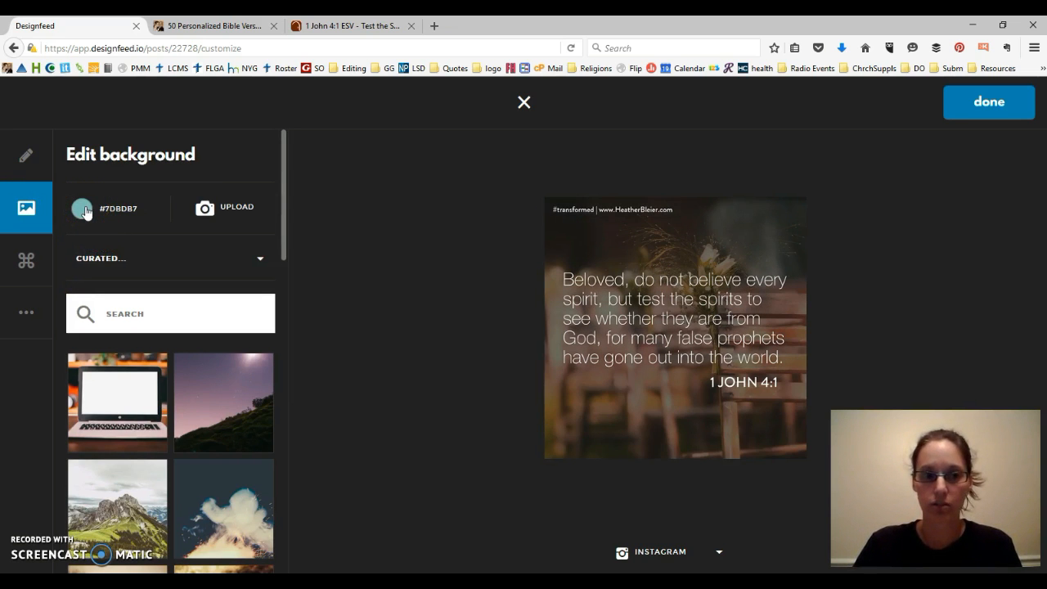
click(25, 155)
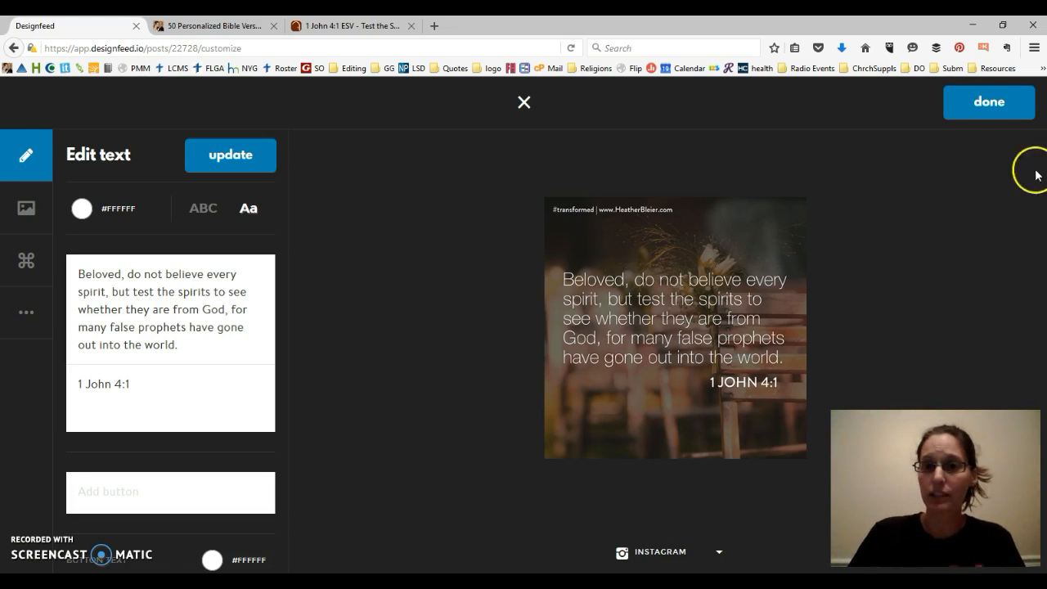
Step: Finish customizing the design, and review its share sizes and the sharing options for the Instagram & LinkedIn version
click(988, 104)
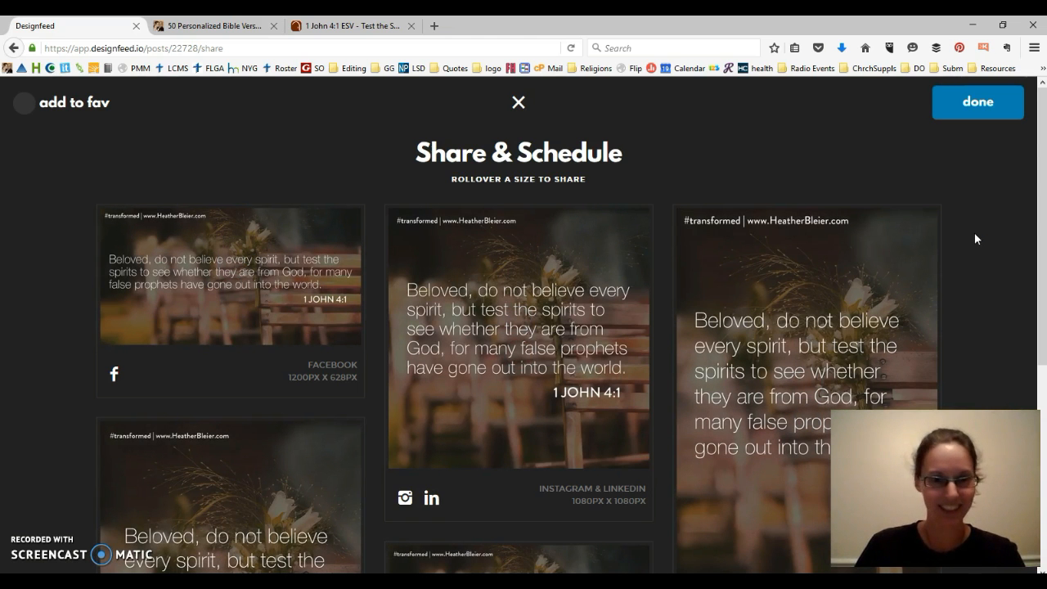
scroll(974, 237, down, 3)
scroll(975, 238, down, 2)
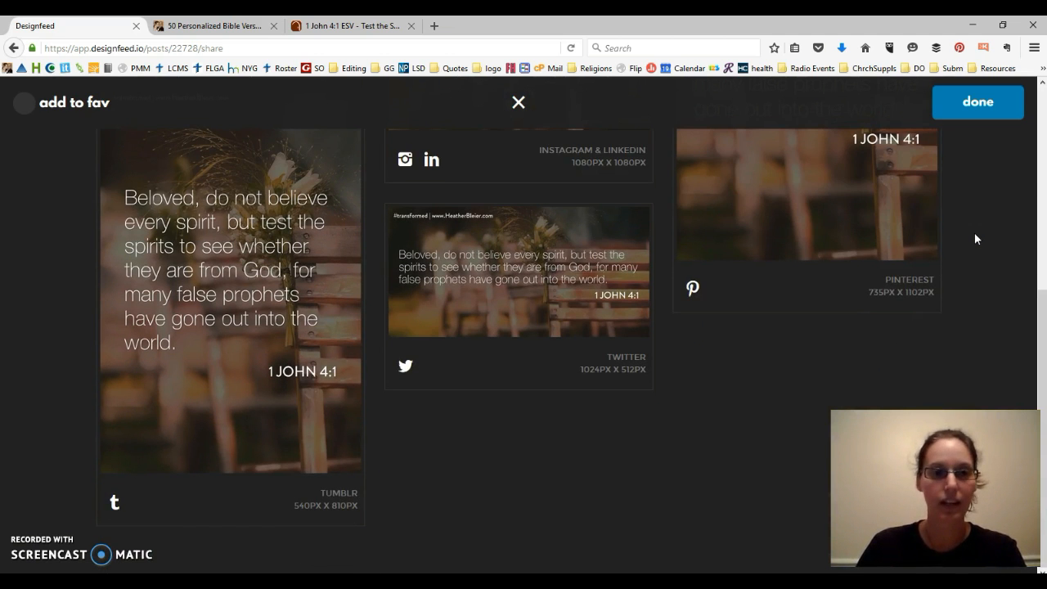
scroll(975, 237, up, 5)
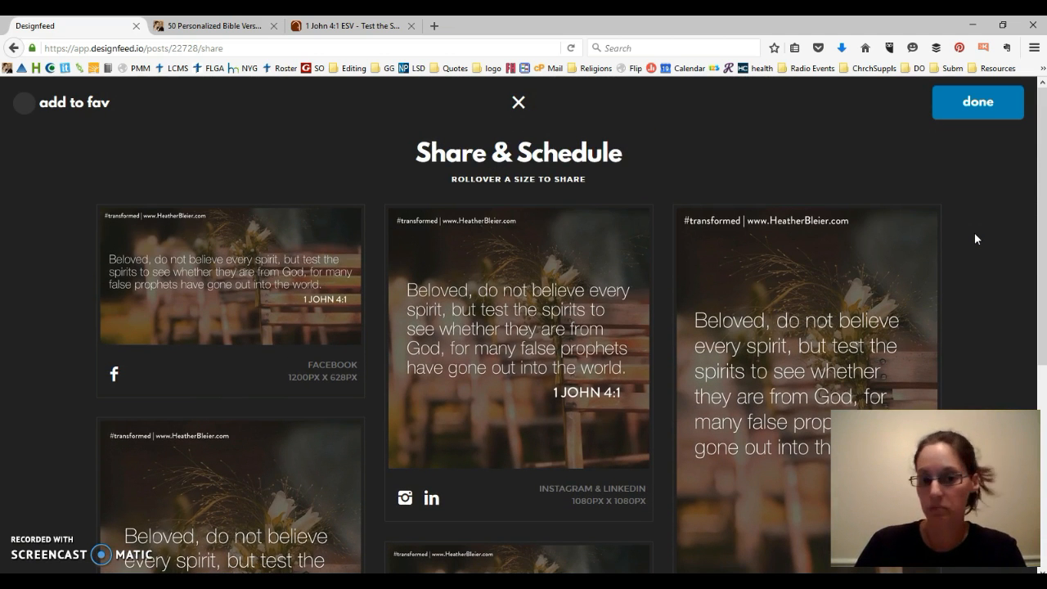
mouse_move(518, 331)
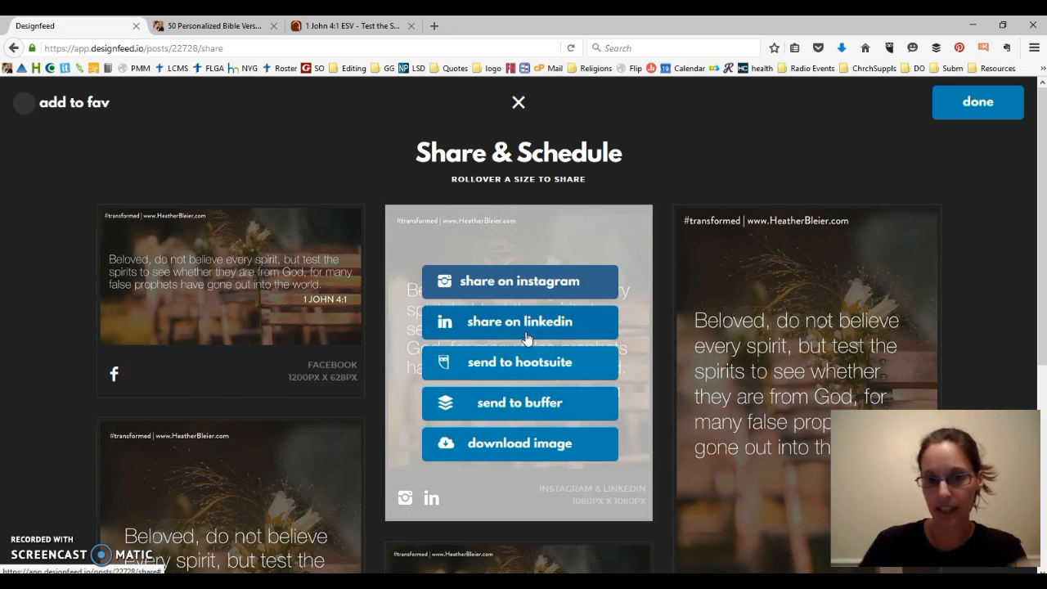
click(543, 286)
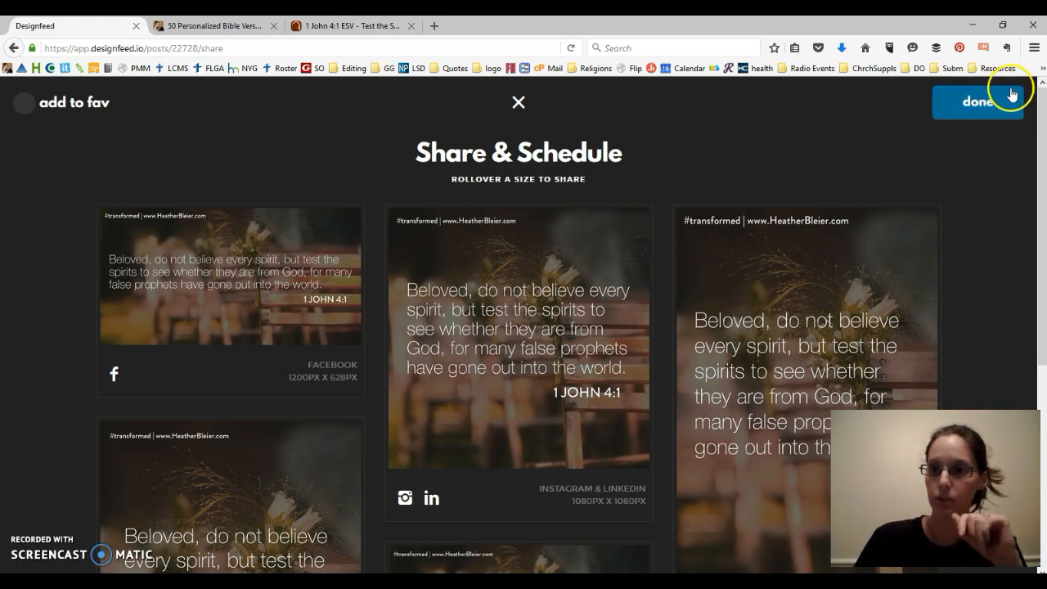
Step: Finish sharing the design and look through the saved designs in the personal collection
click(970, 124)
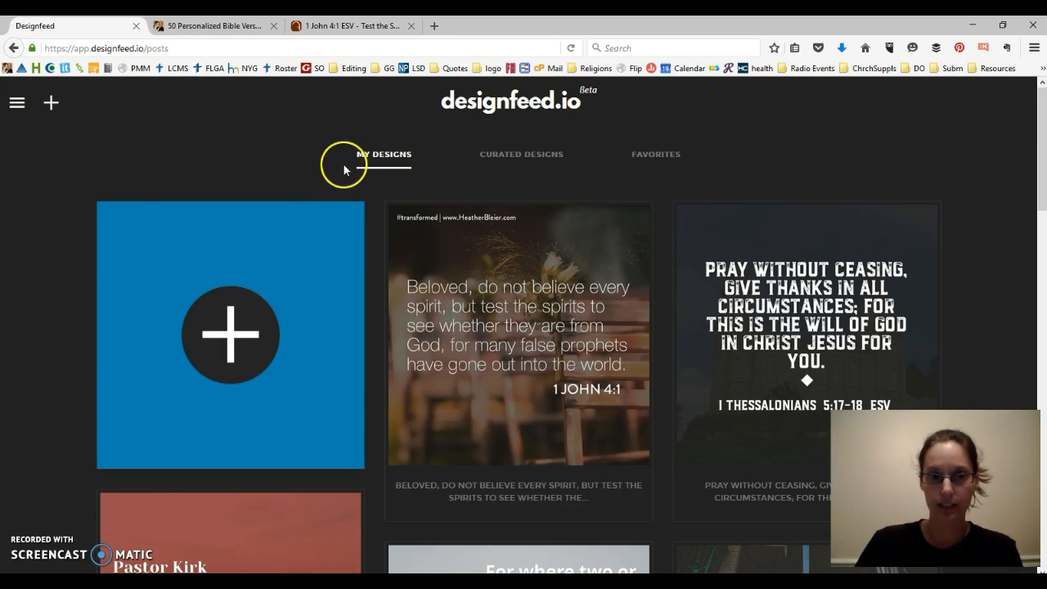
scroll(89, 222, down, 8)
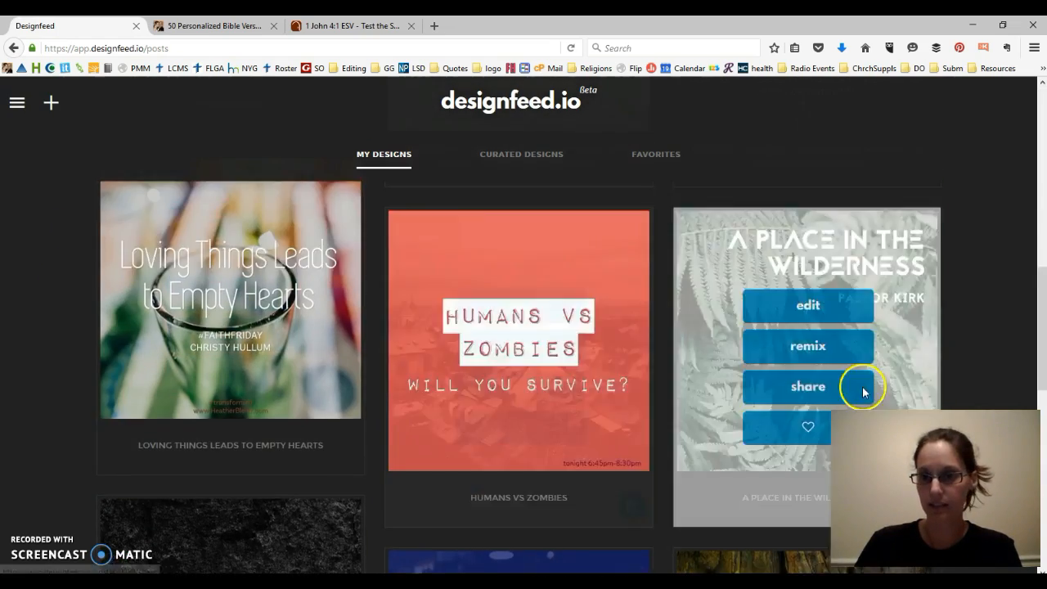
scroll(824, 361, up, 3)
scroll(824, 361, up, 2)
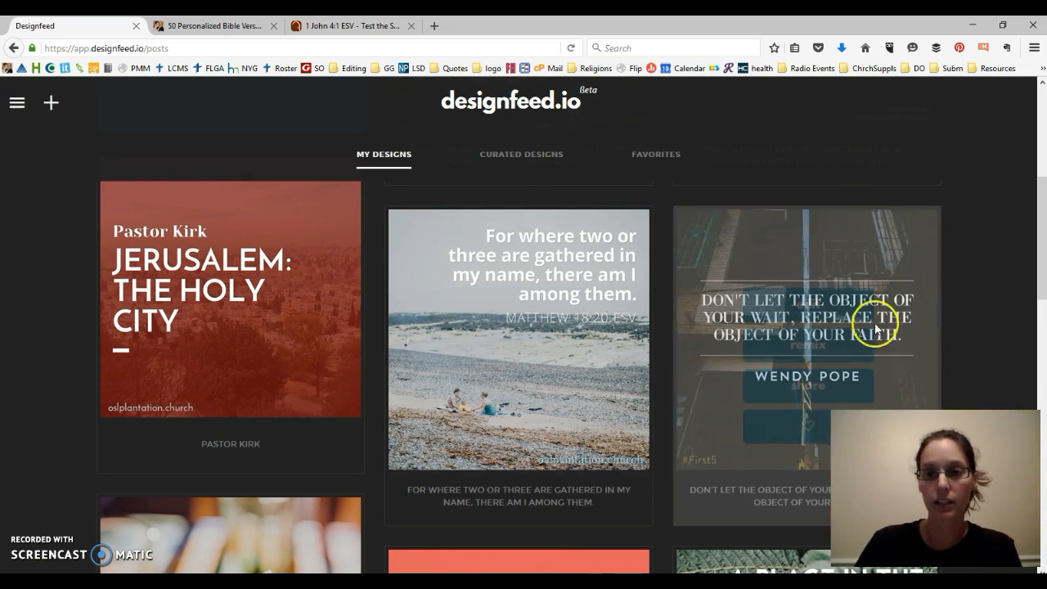
Step: Switch to the "50 Personalized Bible Verses" blog post and review its introduction, gift ideas and verse download section
scroll(1029, 339, up, 4)
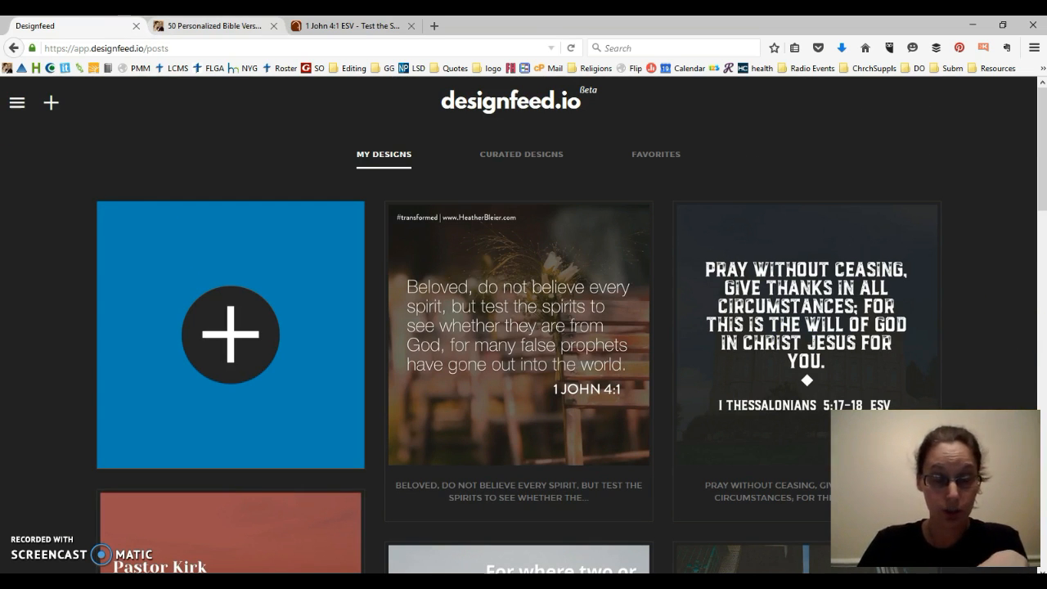
click(214, 25)
scroll(255, 380, up, 10)
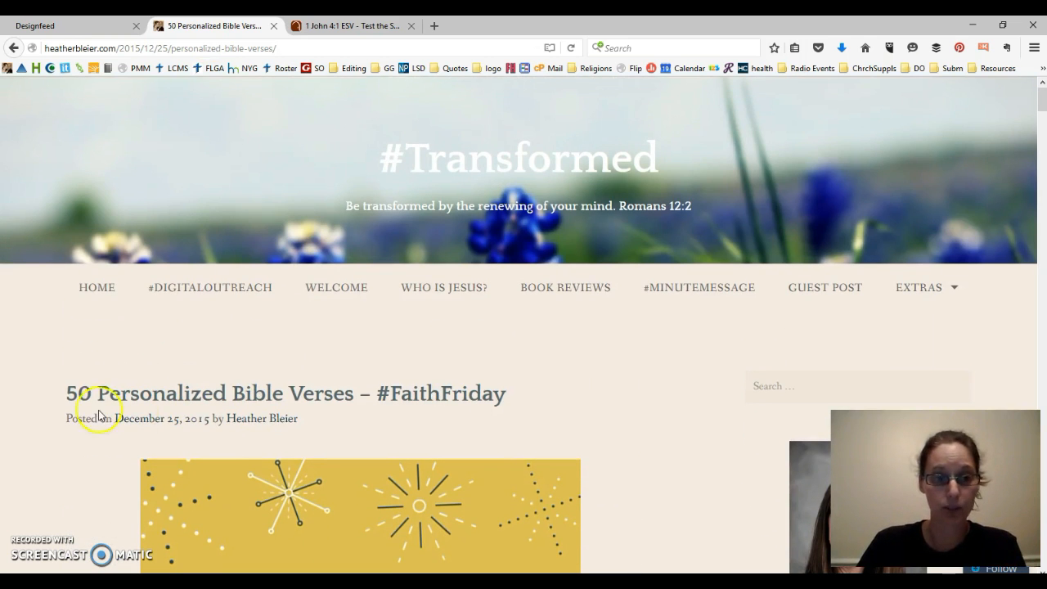
drag(65, 396, 255, 394)
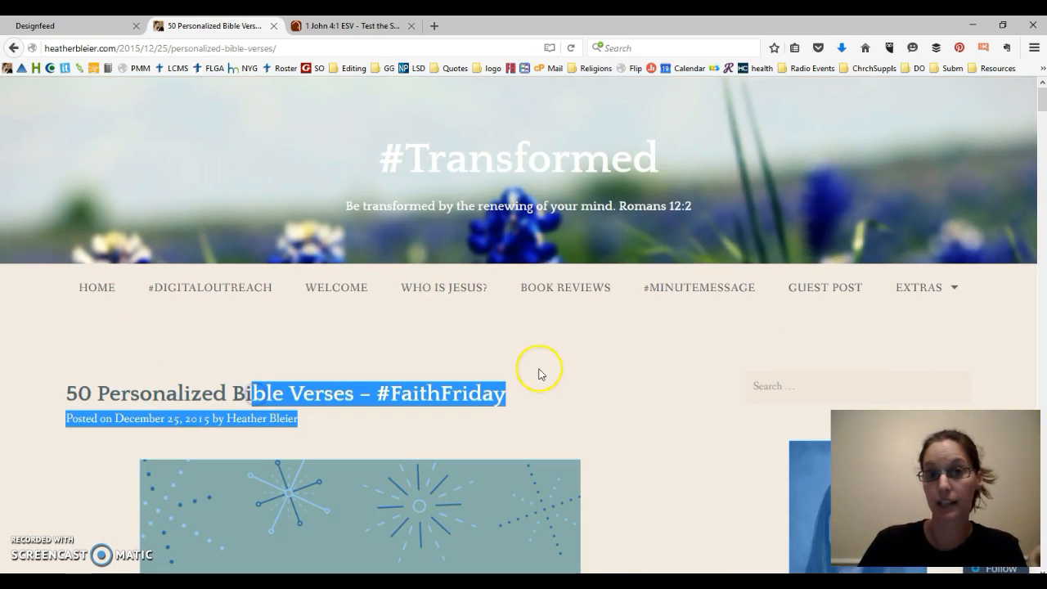
click(631, 397)
scroll(631, 399, down, 5)
scroll(634, 400, down, 2)
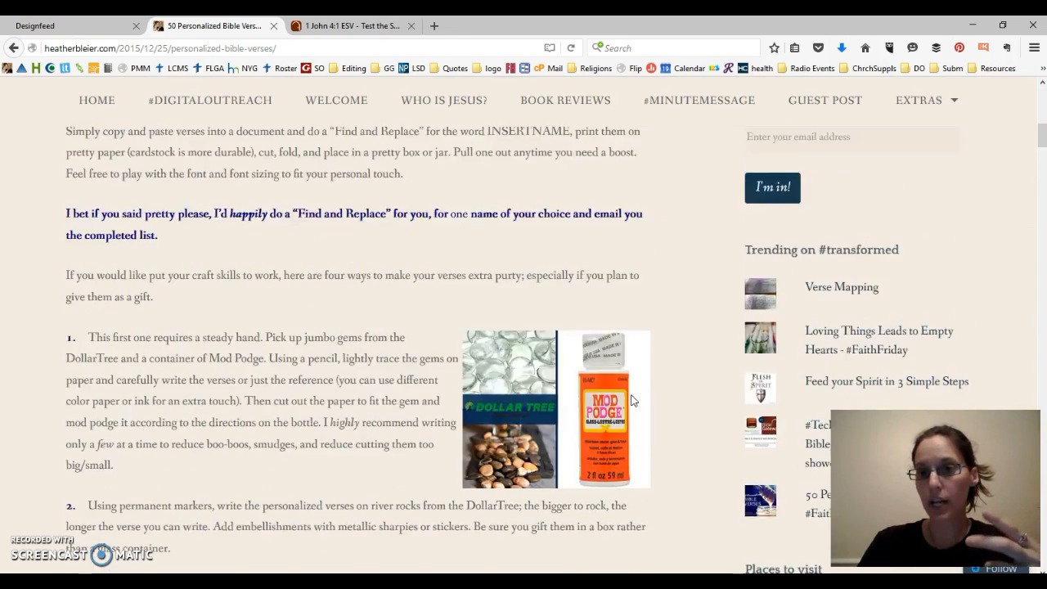
scroll(632, 400, up, 2)
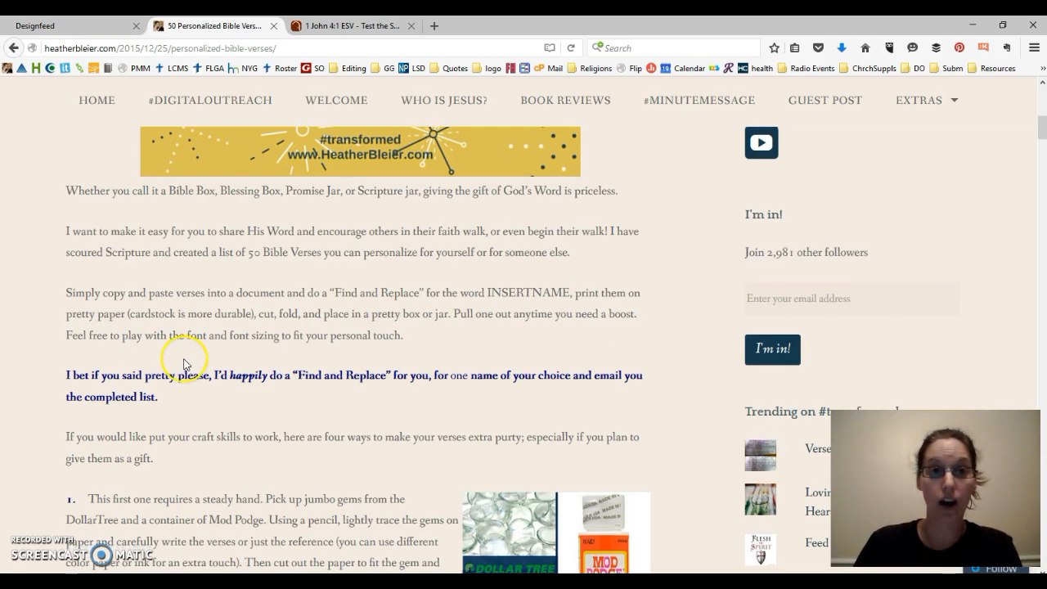
scroll(181, 358, down, 4)
scroll(184, 359, down, 10)
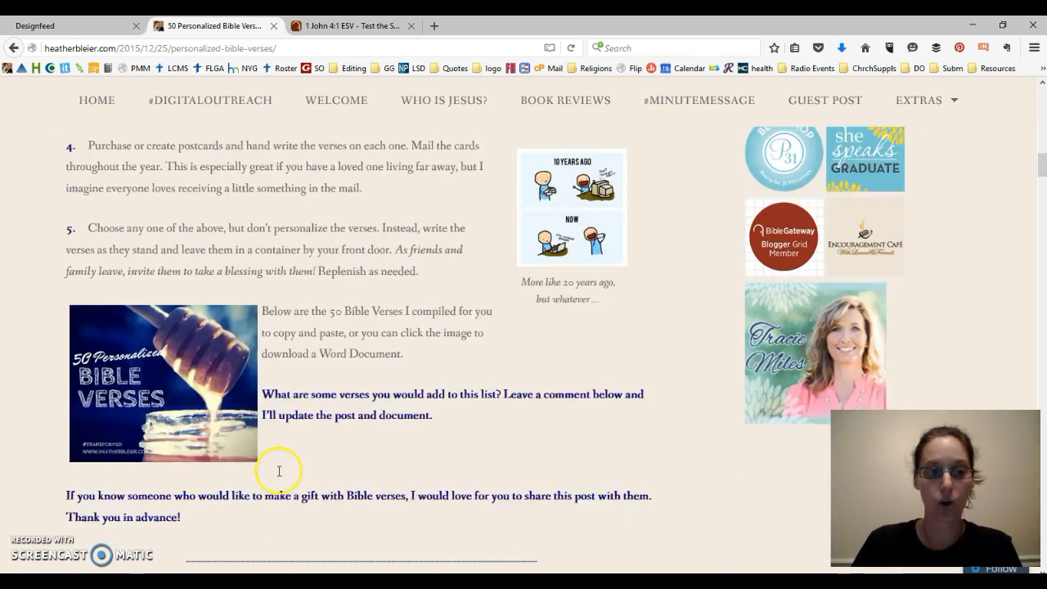
Step: Return to Designfeed and create a new design with headline "Get your 50 Personalized Bible Verses!", subtitle "FREE" and button text "Download Here!"
click(72, 26)
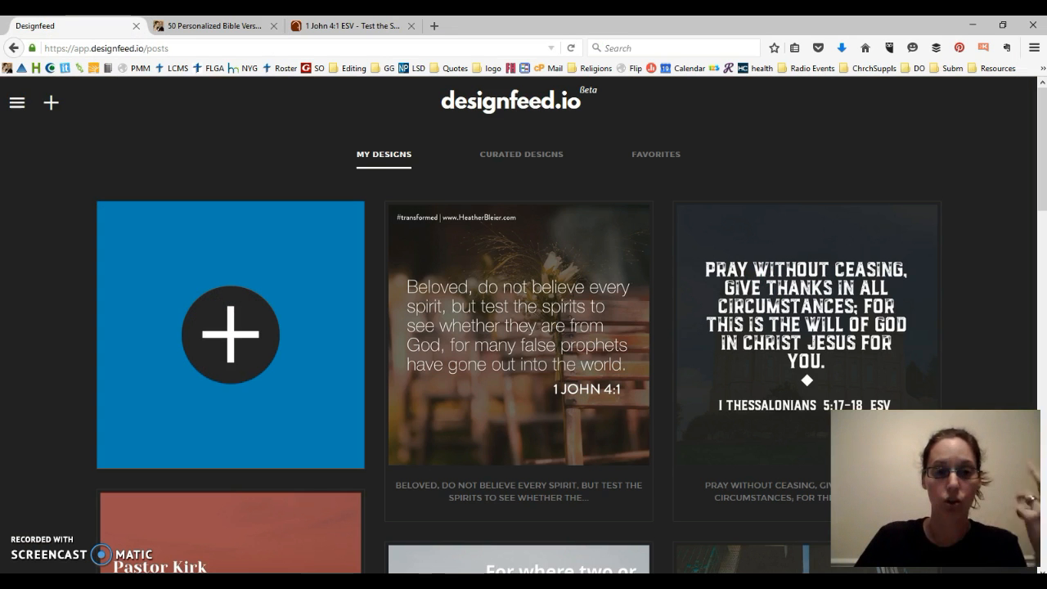
click(52, 106)
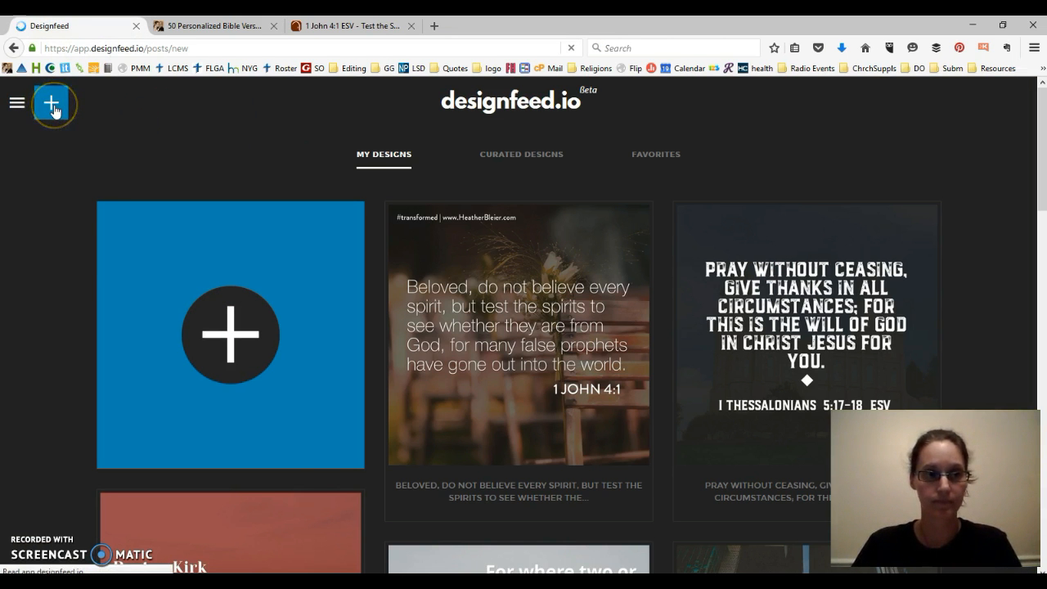
click(267, 232)
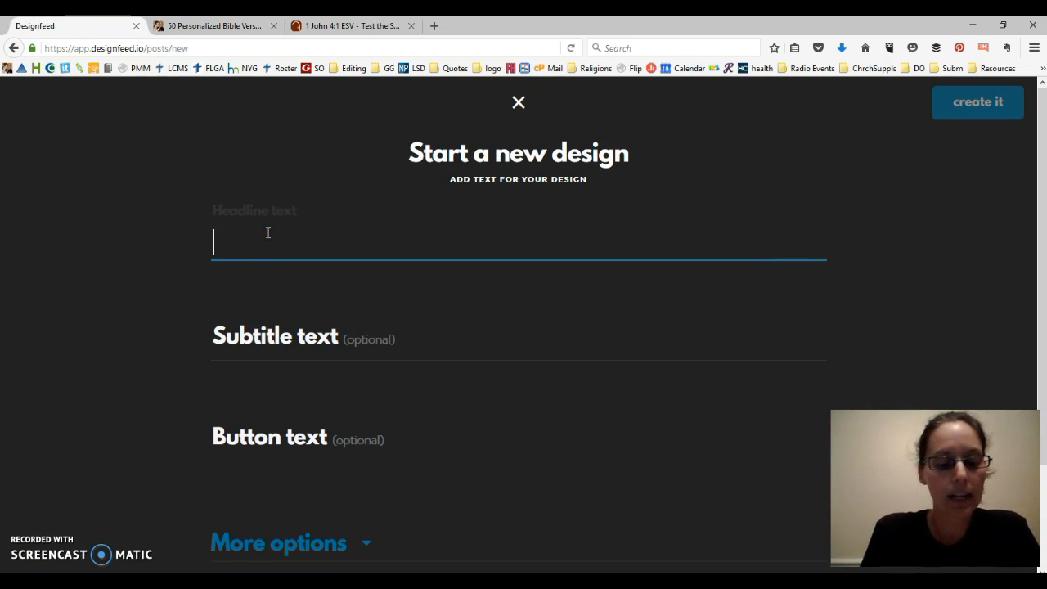
text(Get your 50 Personalized Bible Verses!)
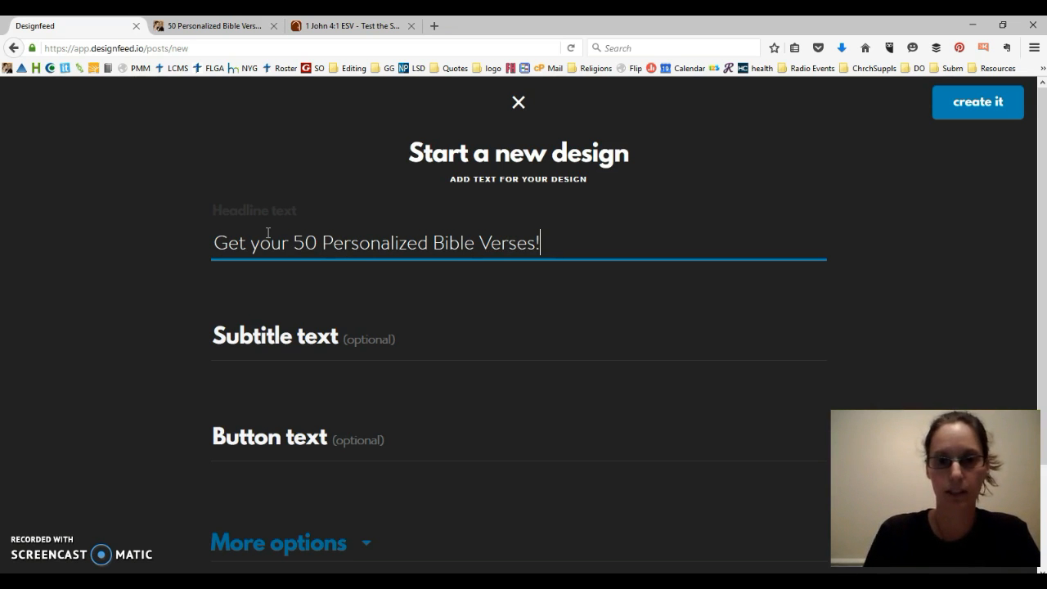
click(315, 332)
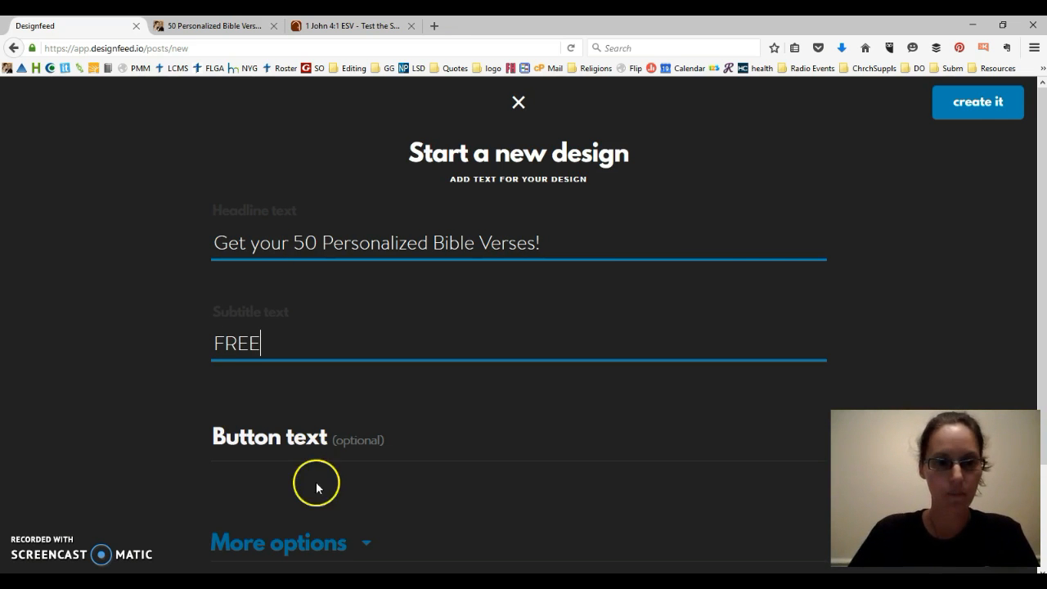
click(316, 449)
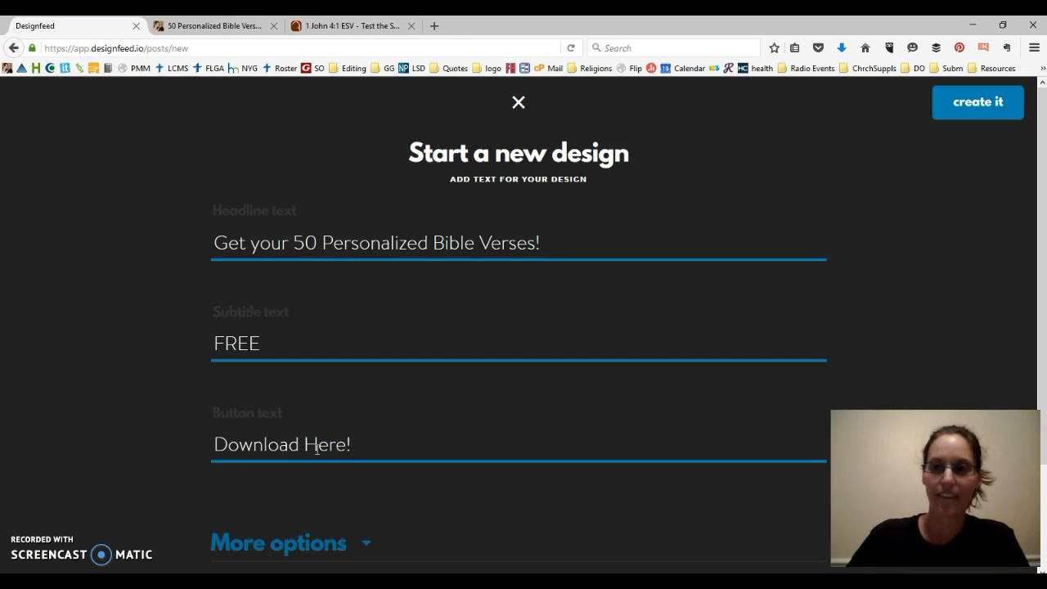
click(977, 118)
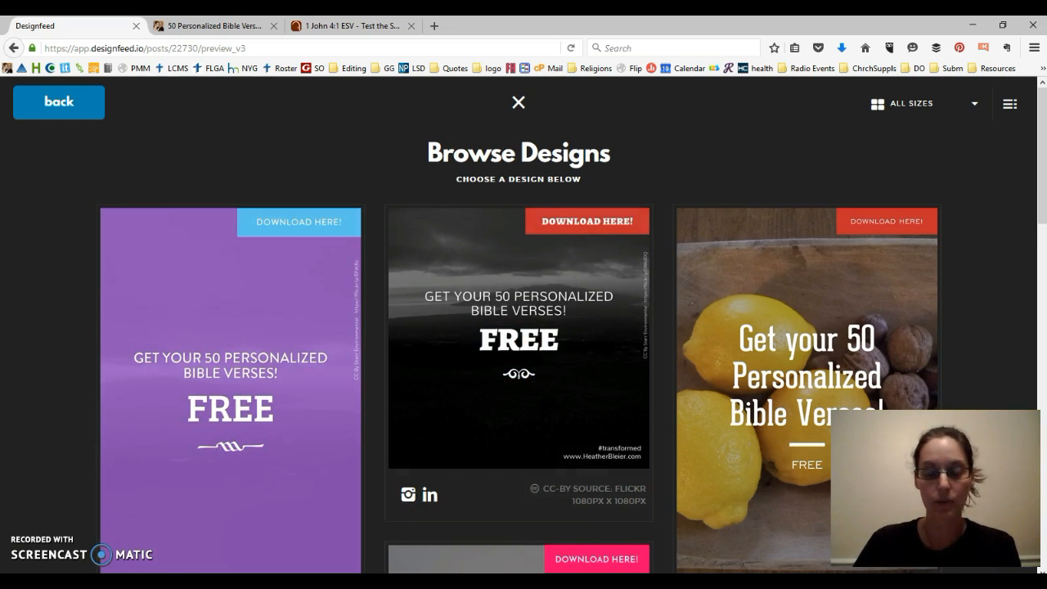
Step: Browse the suggested designs and open the dark cloudy-sky 1080 x 1080 px Instagram and LinkedIn design for tweaking
scroll(15, 365, down, 3)
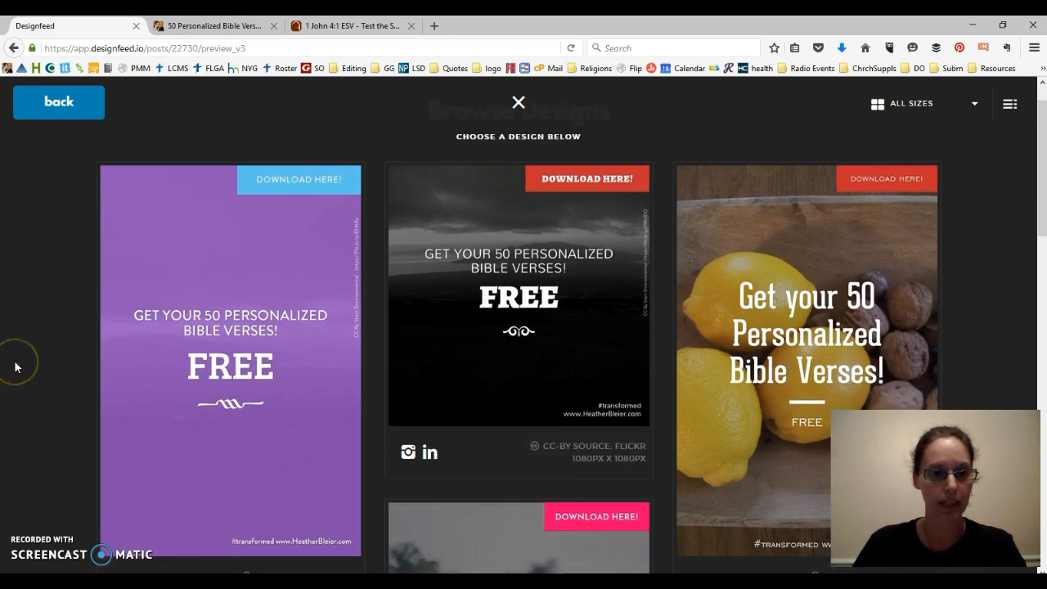
scroll(20, 344, down, 5)
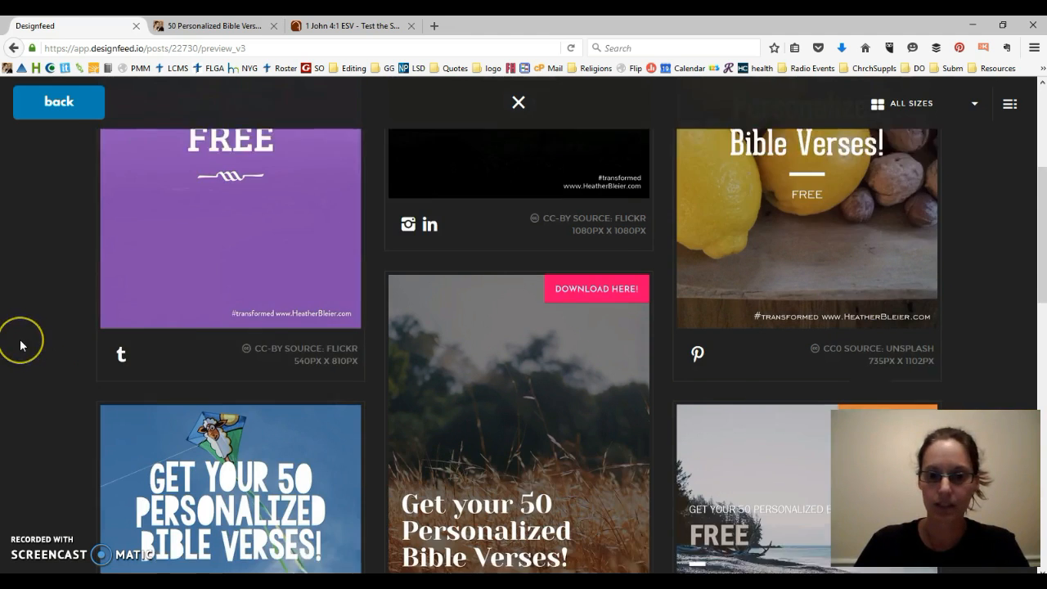
scroll(20, 340, down, 1)
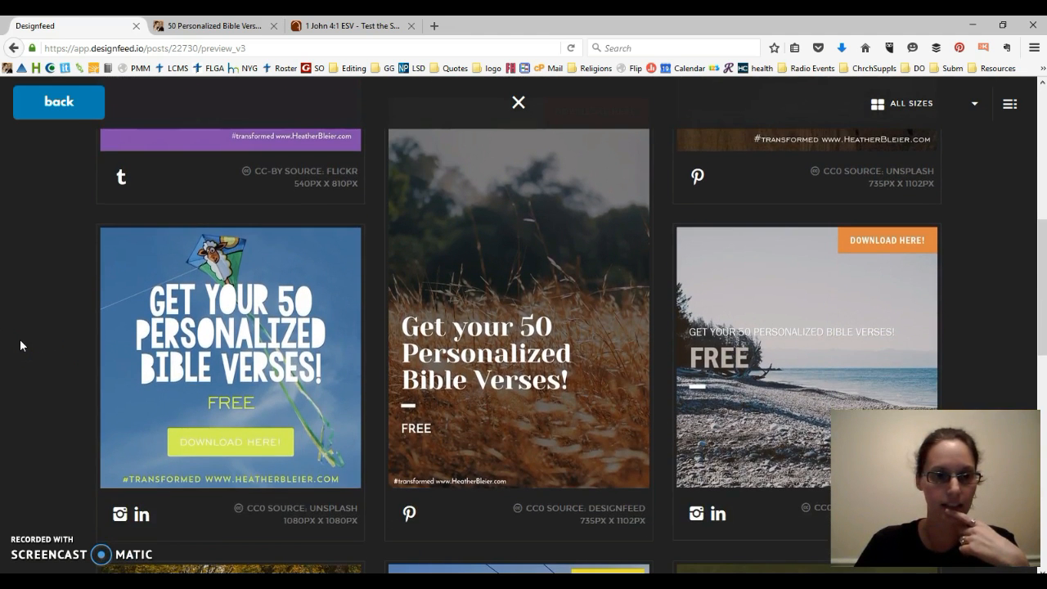
scroll(523, 352, down, 8)
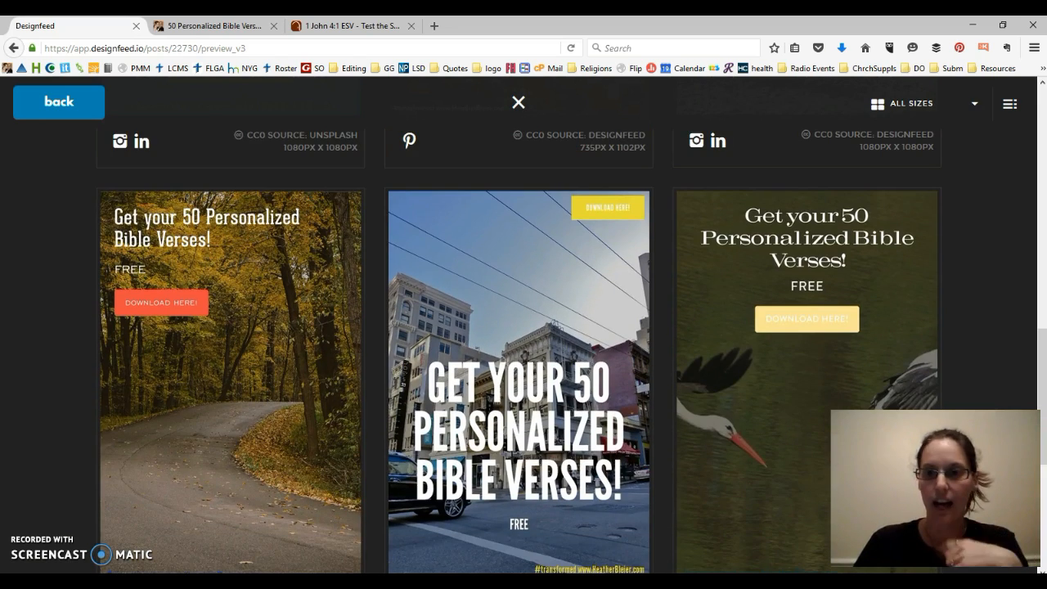
scroll(43, 338, down, 5)
scroll(32, 349, down, 6)
scroll(31, 349, up, 5)
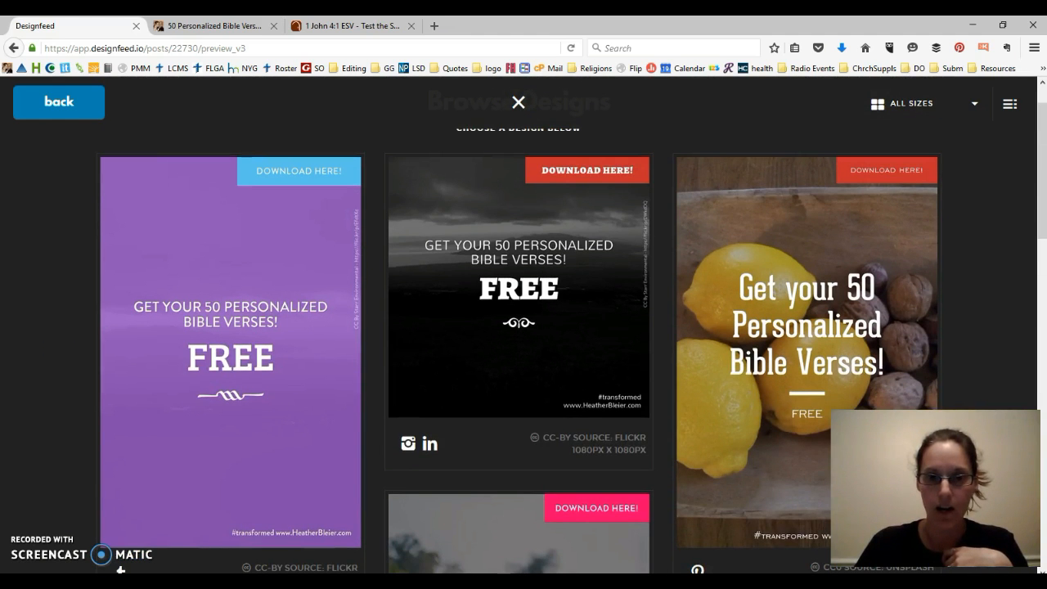
mouse_move(518, 273)
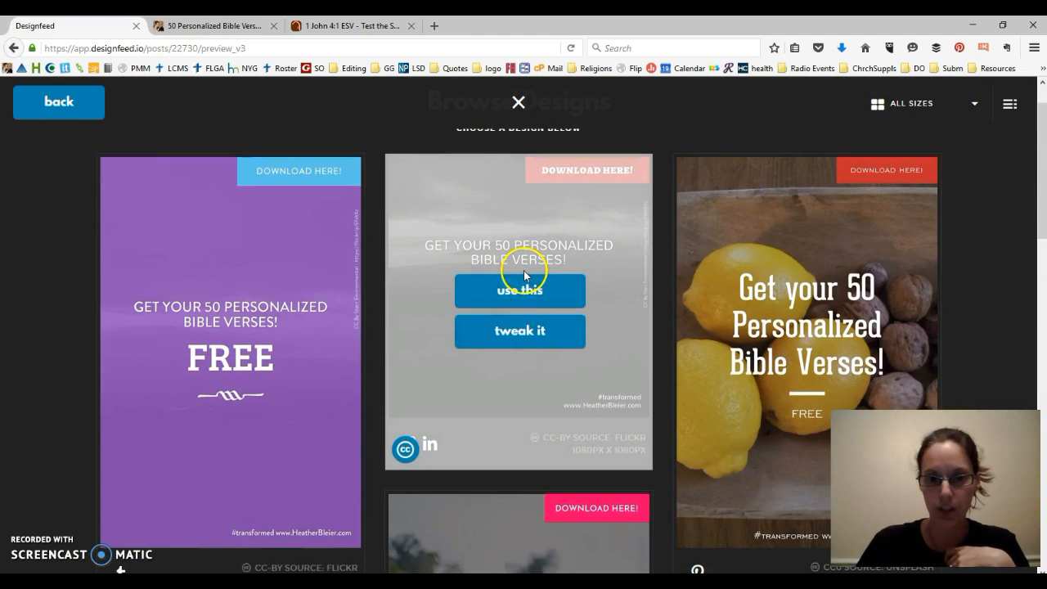
click(521, 330)
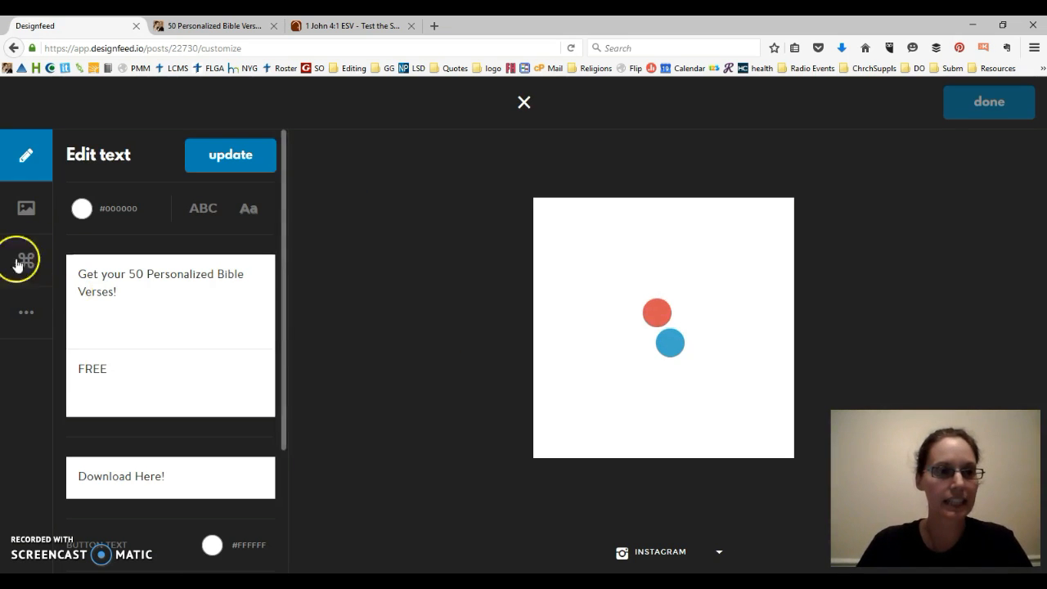
Step: Search the curated background images for "Bible" and then "church", and look through the images offered
click(39, 204)
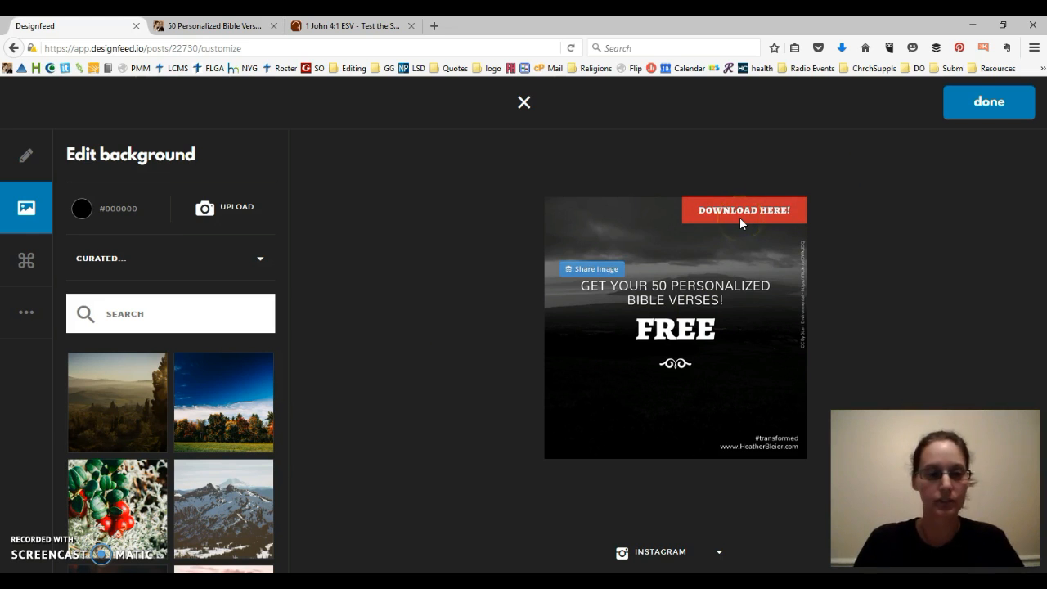
text(Bible)
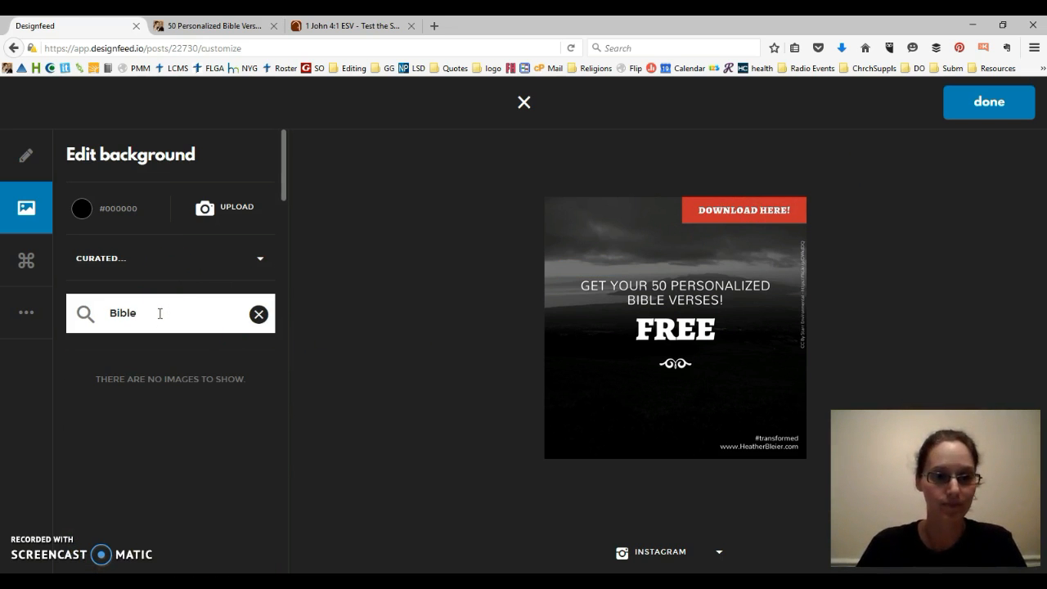
double_click(130, 306)
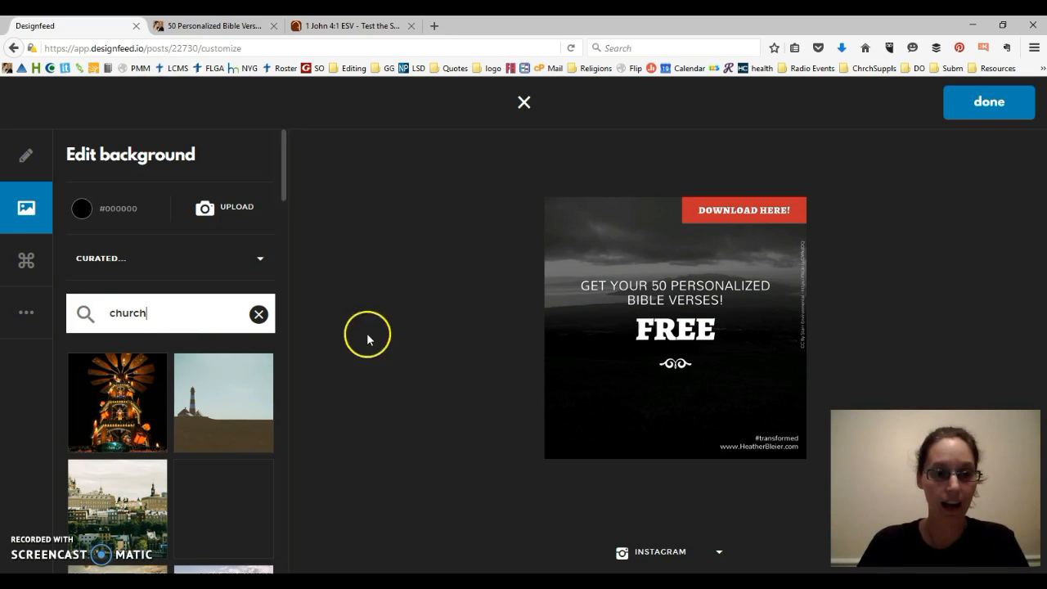
scroll(171, 350, down, 1)
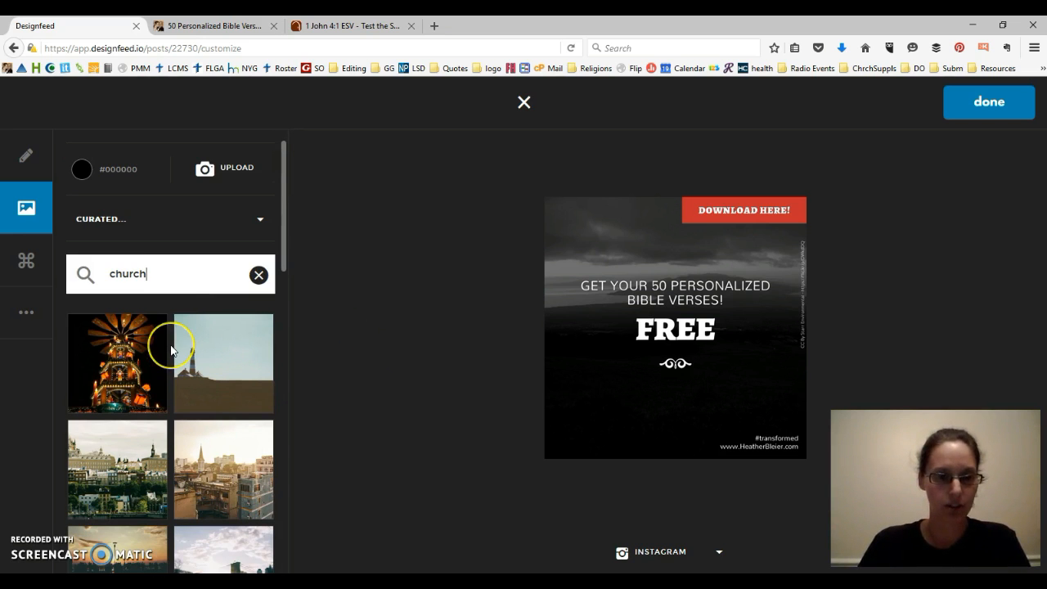
scroll(170, 350, down, 2)
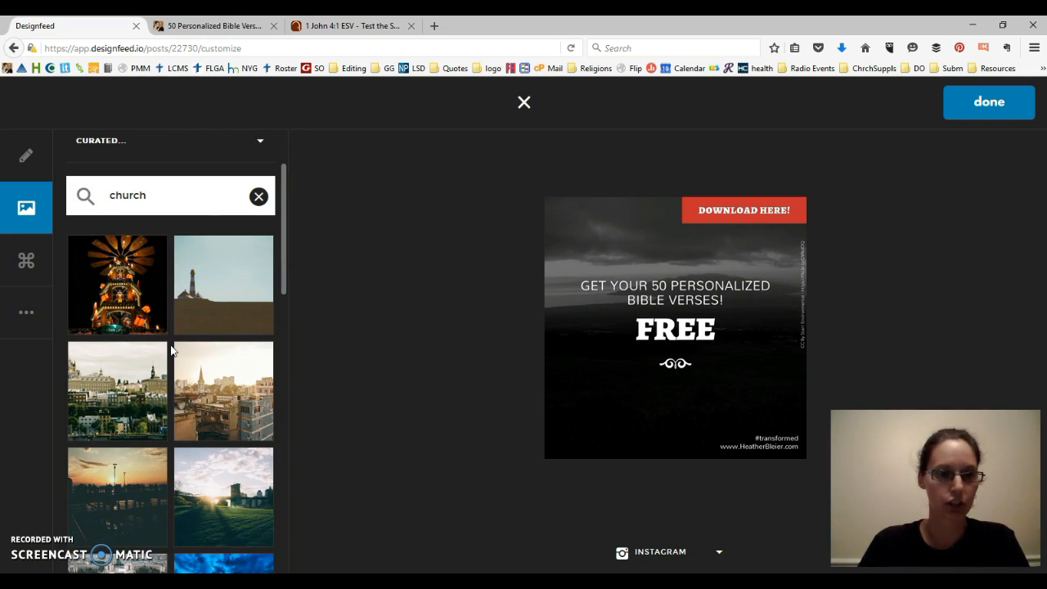
scroll(171, 350, down, 7)
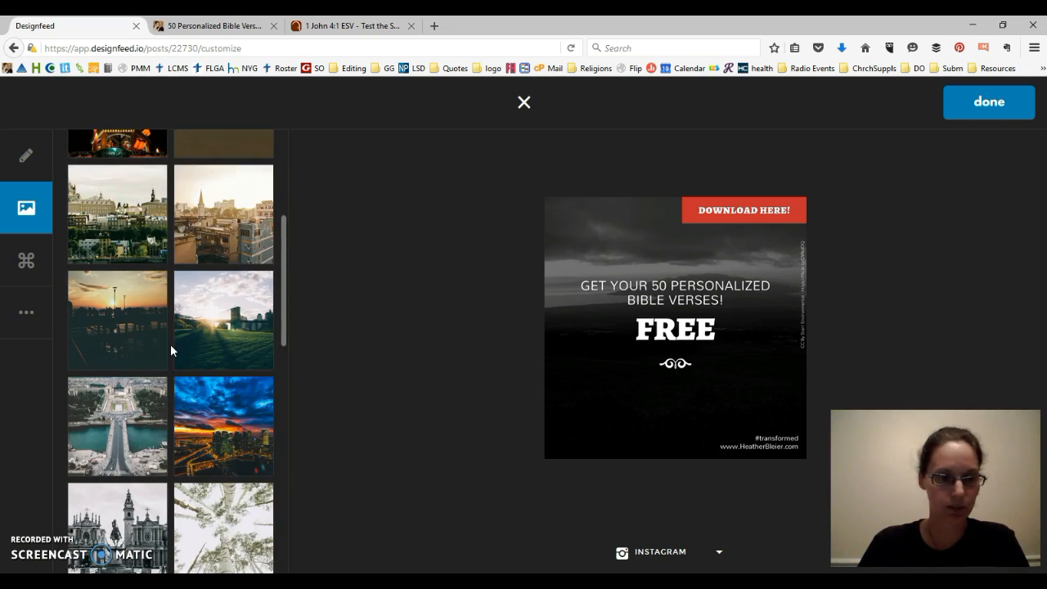
scroll(171, 350, up, 4)
scroll(171, 350, up, 6)
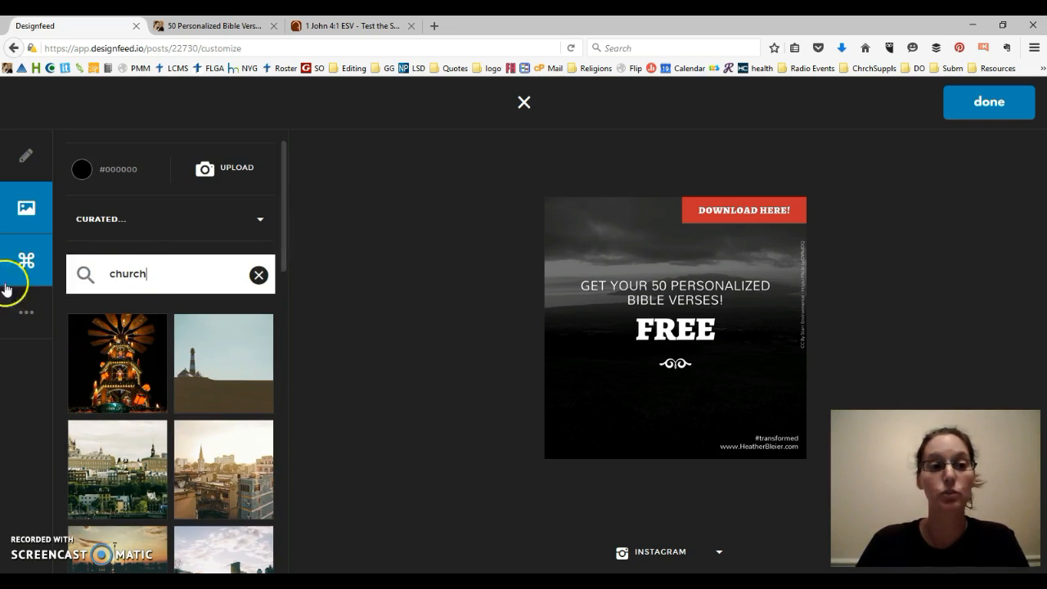
Step: Search the curated backgrounds for "book" and apply the blue textured image as the design's background
click(132, 271)
double_click(132, 271)
text(book)
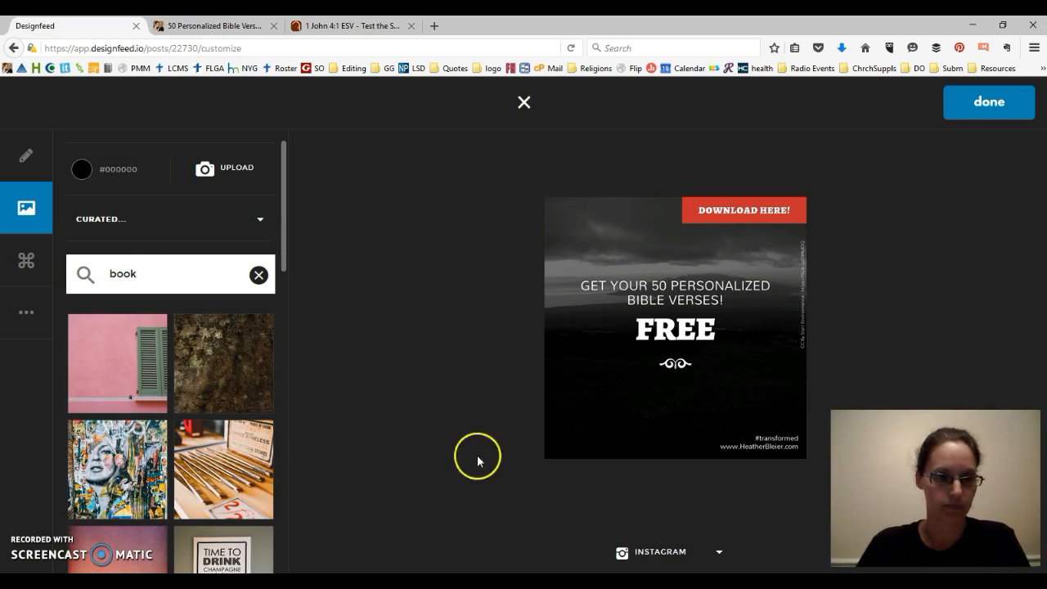
scroll(180, 385, down, 3)
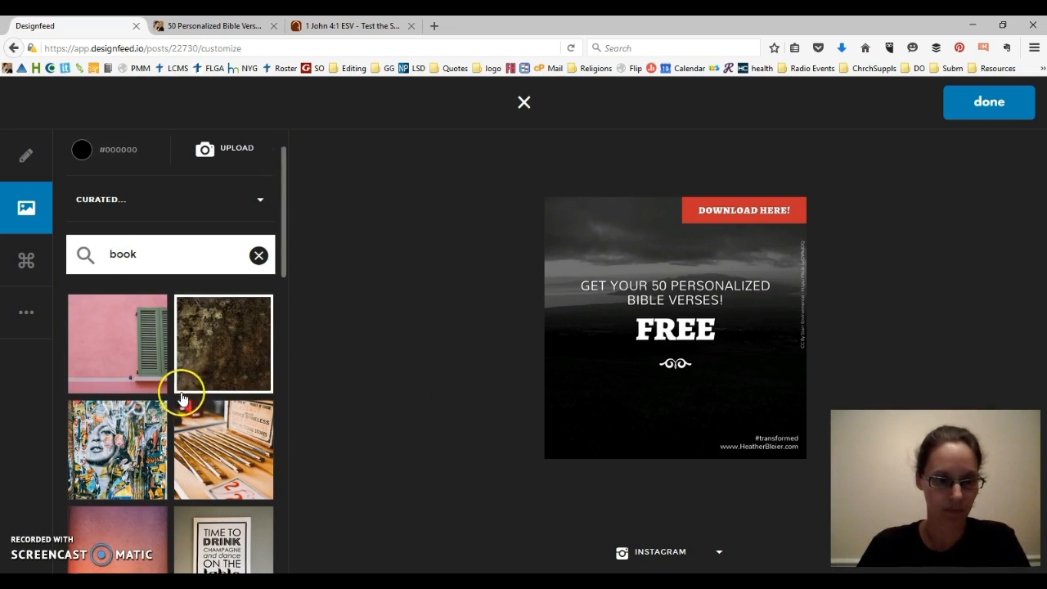
scroll(150, 375, down, 2)
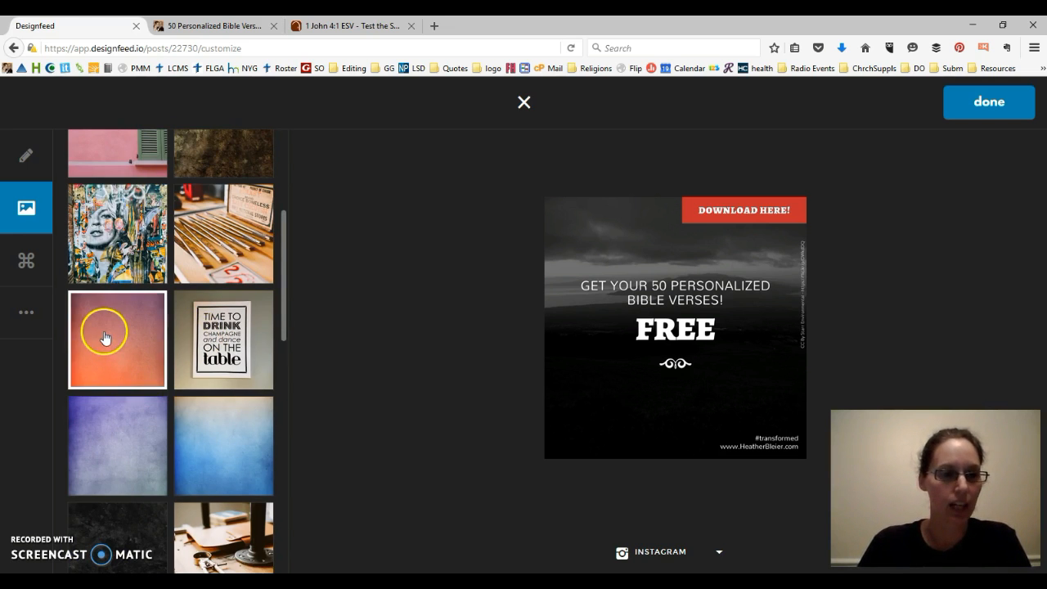
scroll(103, 334, down, 2)
click(204, 352)
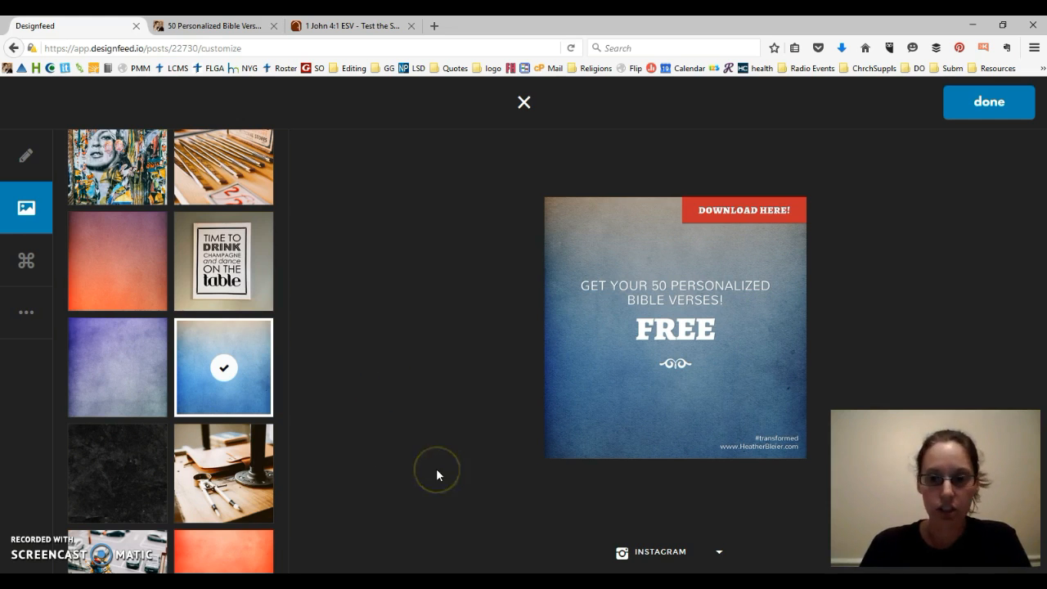
click(689, 347)
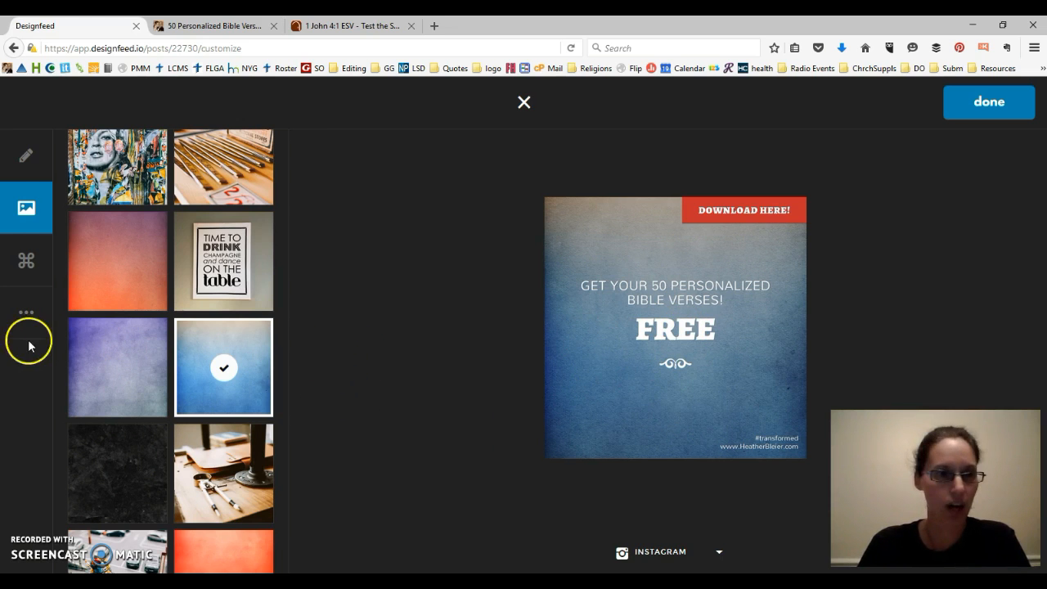
Step: Change the headline to "FREE!" and move "Get your 50 Personalized Bible Verses!" into the subtitle
click(28, 155)
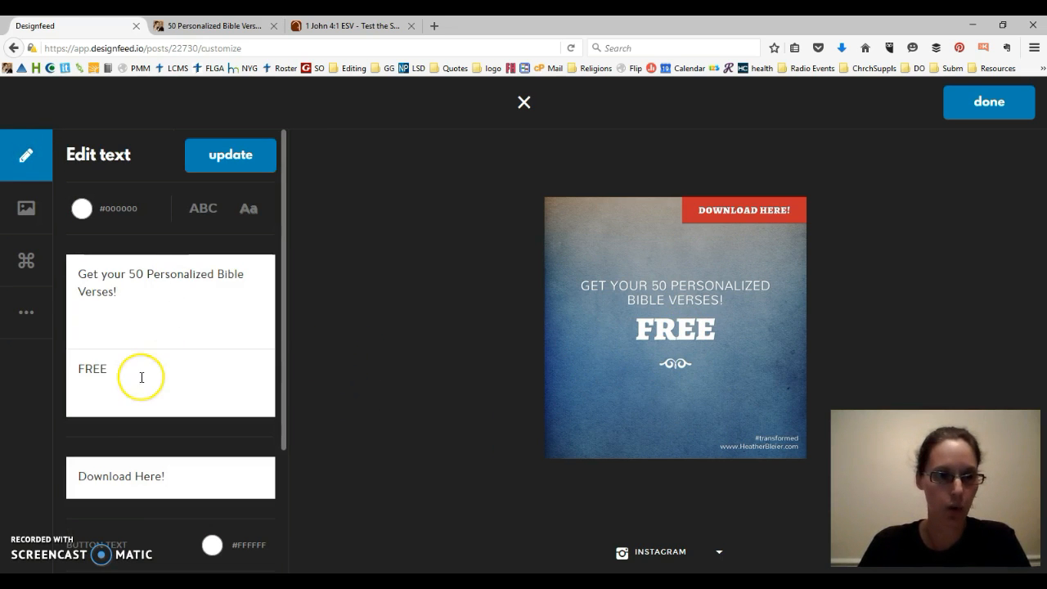
drag(120, 364, 32, 358)
click(101, 292)
triple_click(115, 288)
key(ctrl+c)
key(BackSpace)
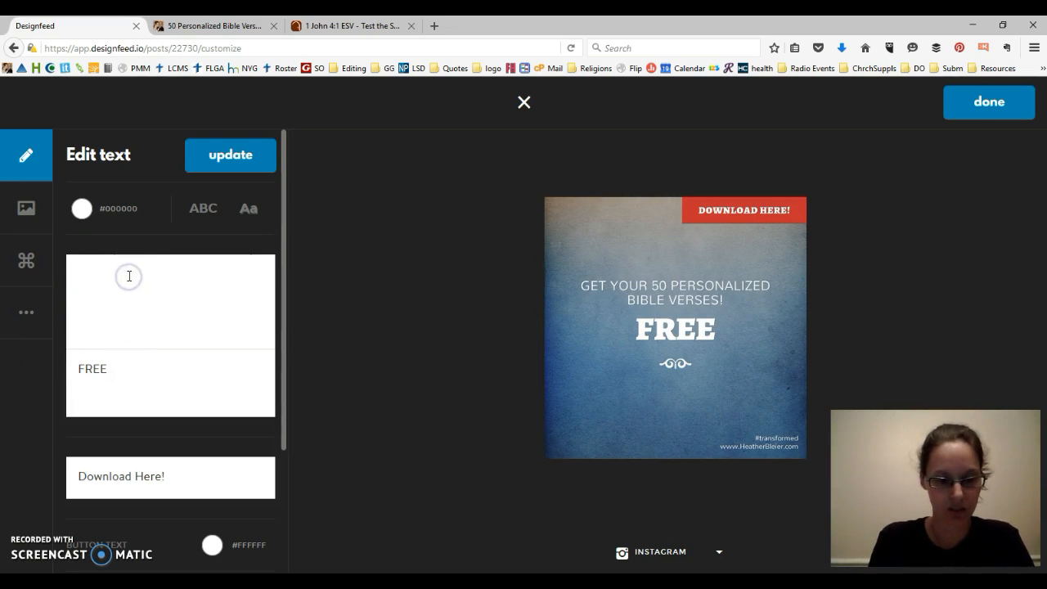
text(FREE!)
click(140, 308)
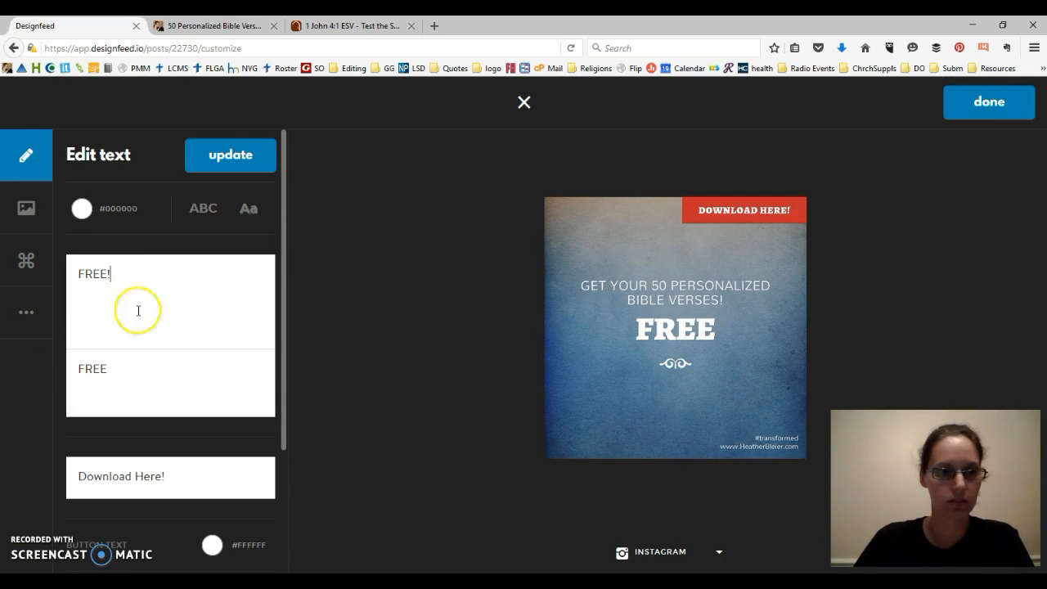
double_click(149, 372)
key(ctrl+v)
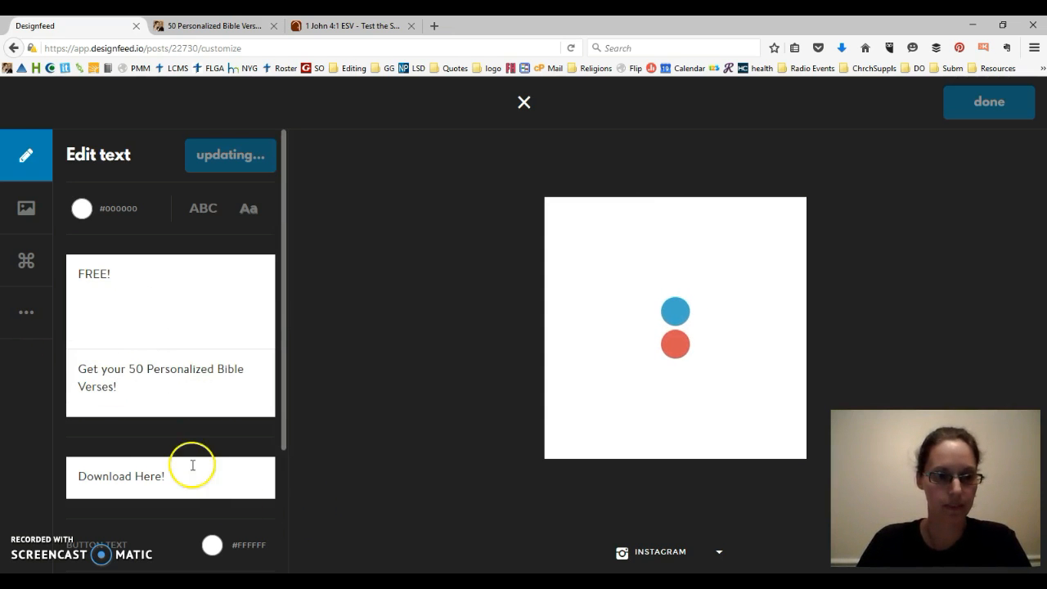
Step: Clear the "FREE!" headline from the design, finish editing, and leave the sharing page for the list of saved designs
scroll(140, 425, down, 2)
scroll(137, 442, down, 1)
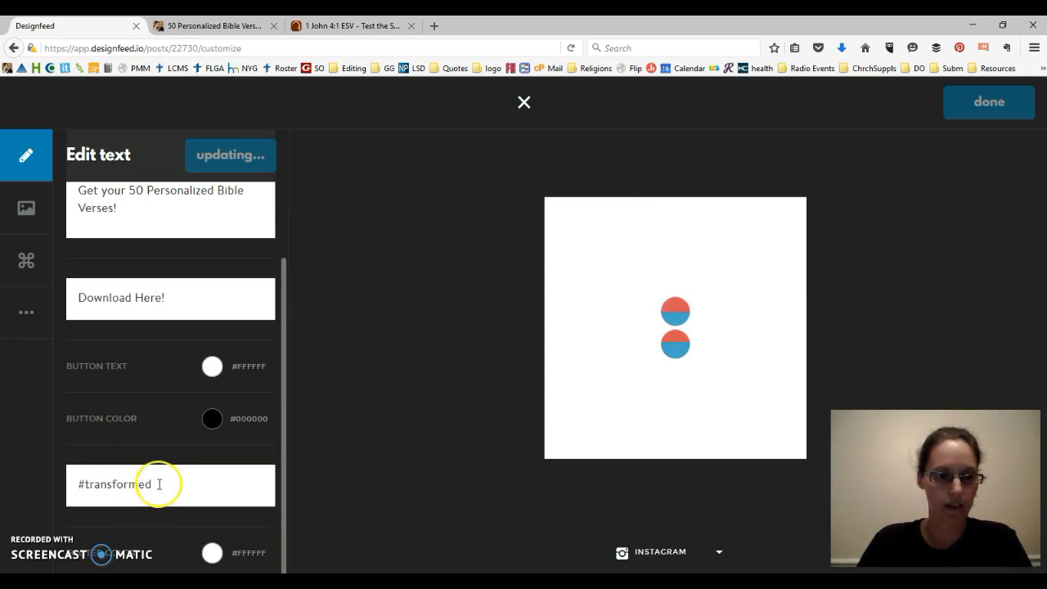
scroll(190, 419, up, 2)
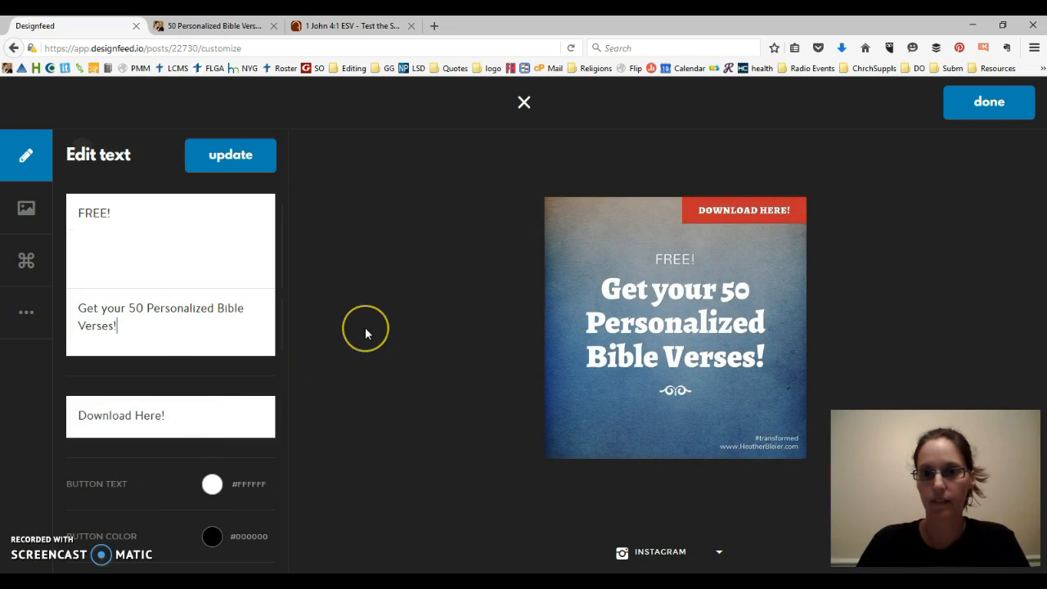
drag(140, 228, 65, 210)
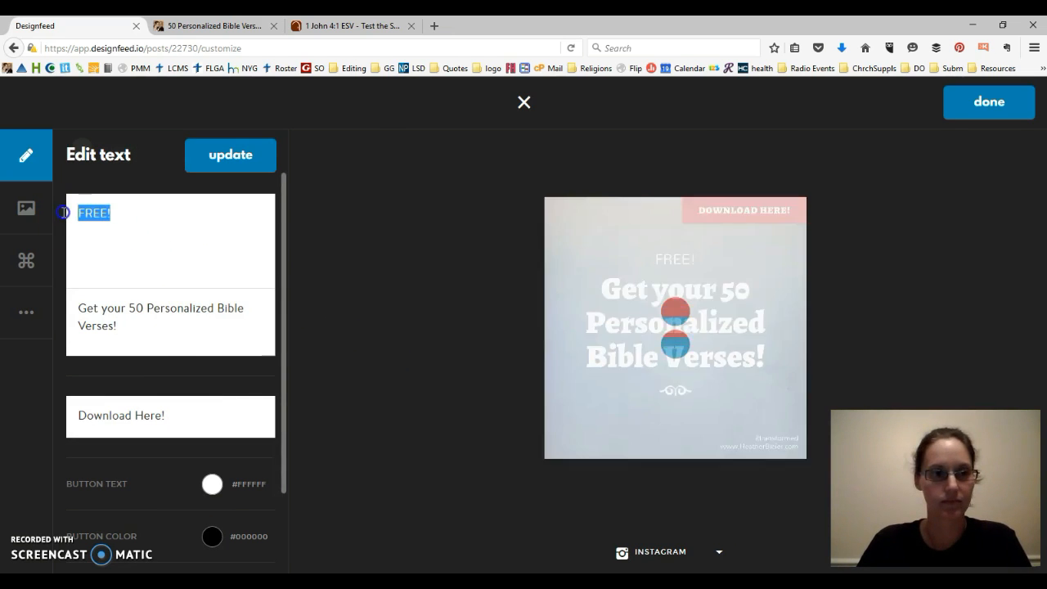
key(BackSpace)
click(192, 416)
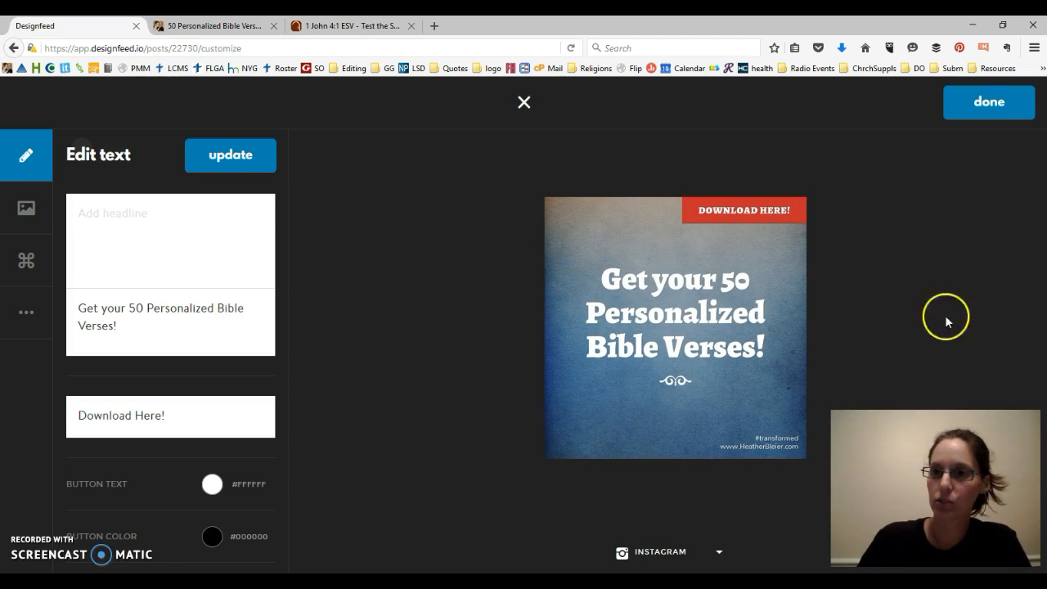
click(983, 104)
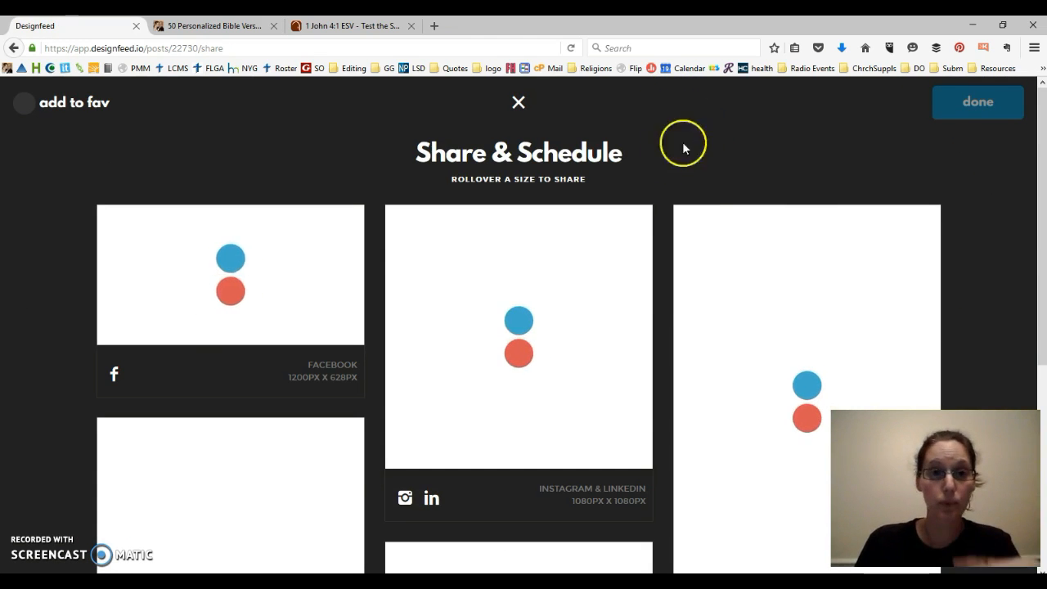
click(517, 104)
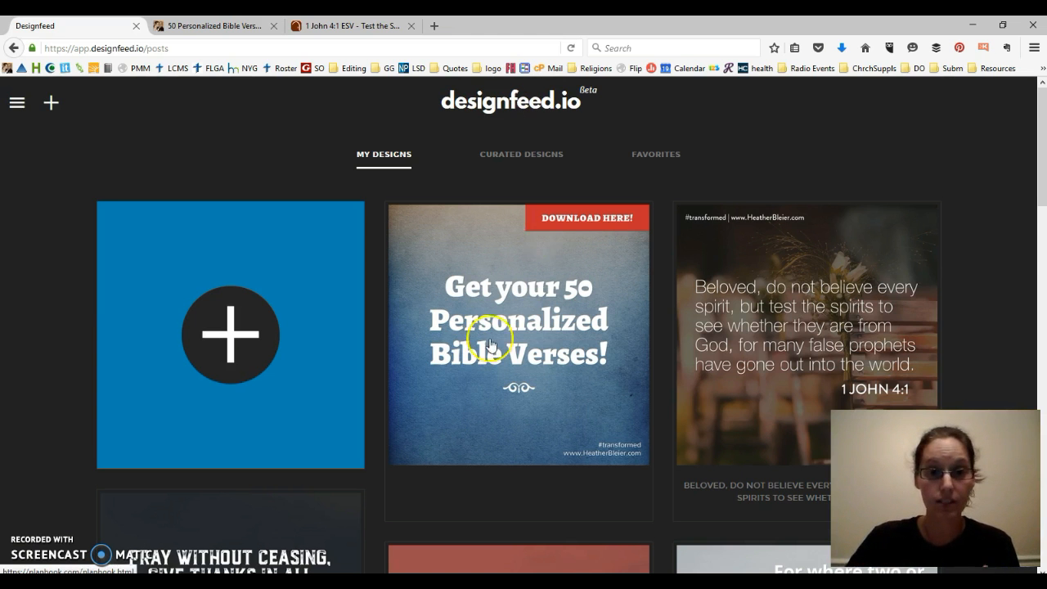
Step: Look through the previously saved designs in My Designs
scroll(491, 344, down, 3)
click(519, 381)
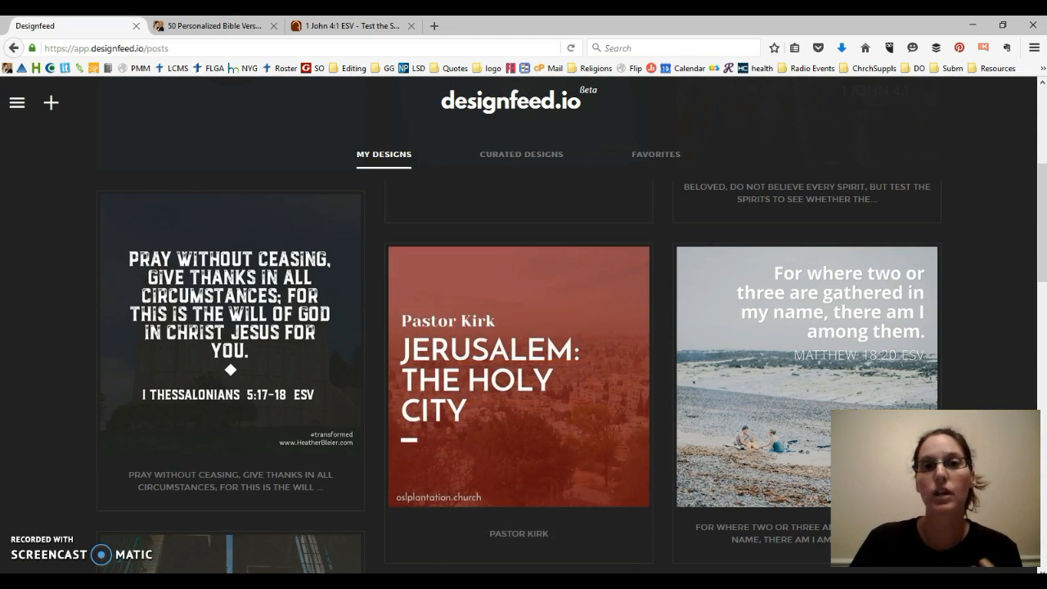
scroll(519, 376, down, 6)
scroll(523, 368, down, 2)
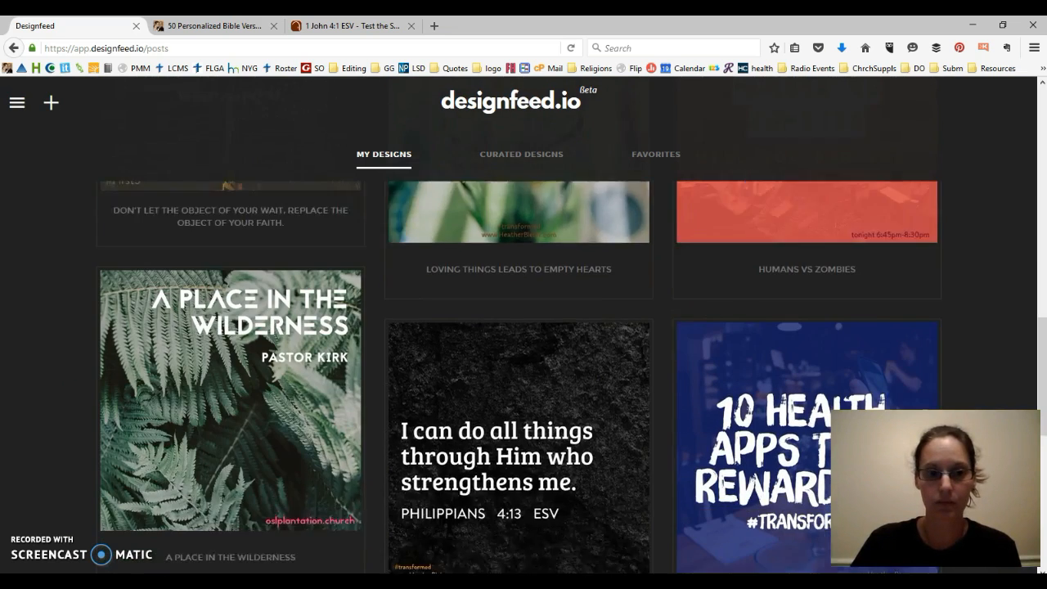
mouse_move(245, 374)
click(244, 223)
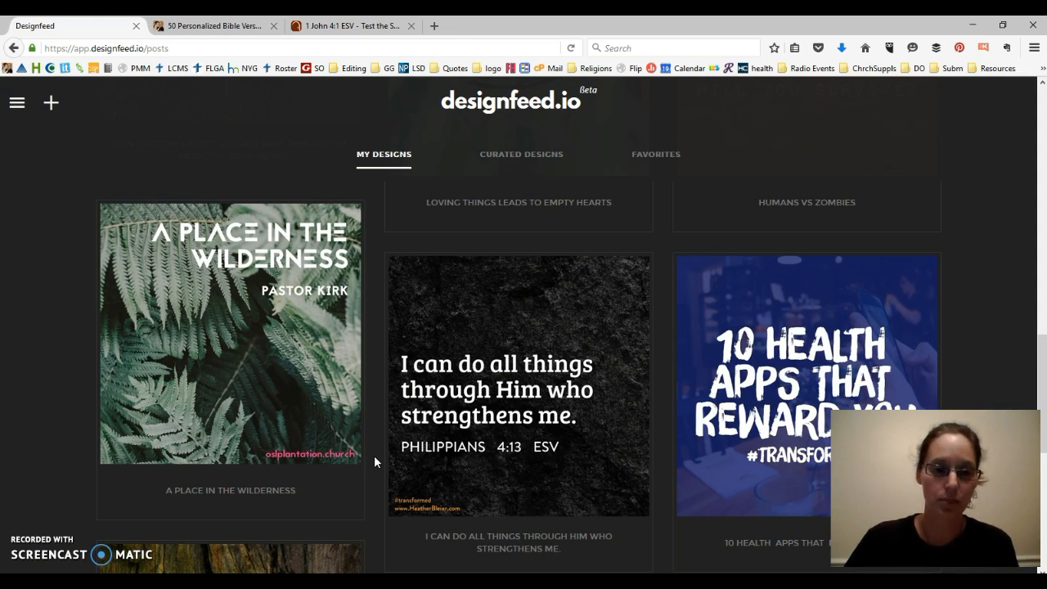
scroll(374, 462, down, 3)
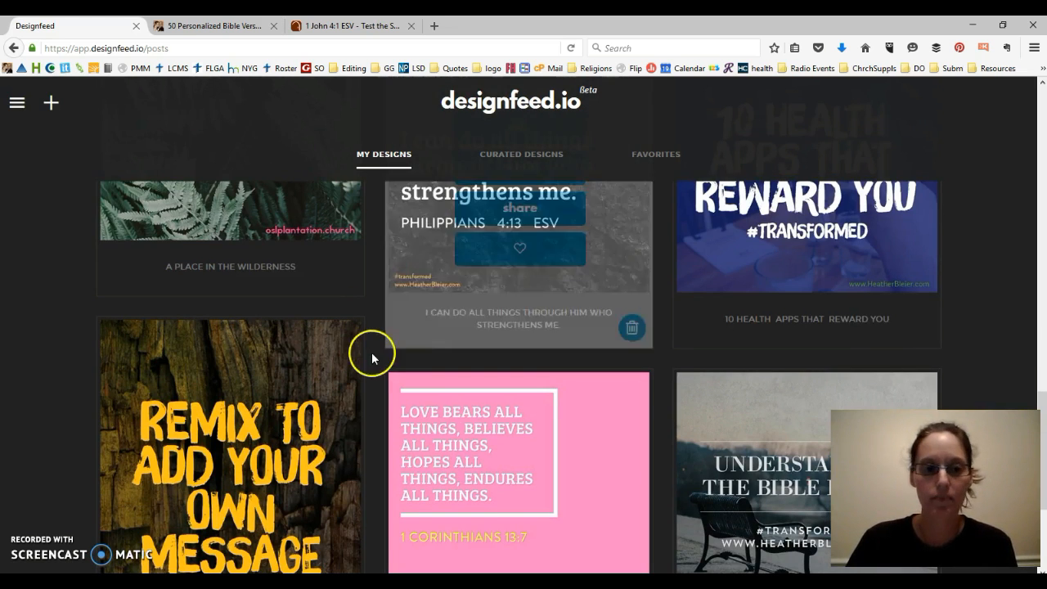
scroll(372, 352, down, 2)
Step: Browse the curated designs and add the close-up eye design with the orange "Learn More" label to the favorites
click(527, 154)
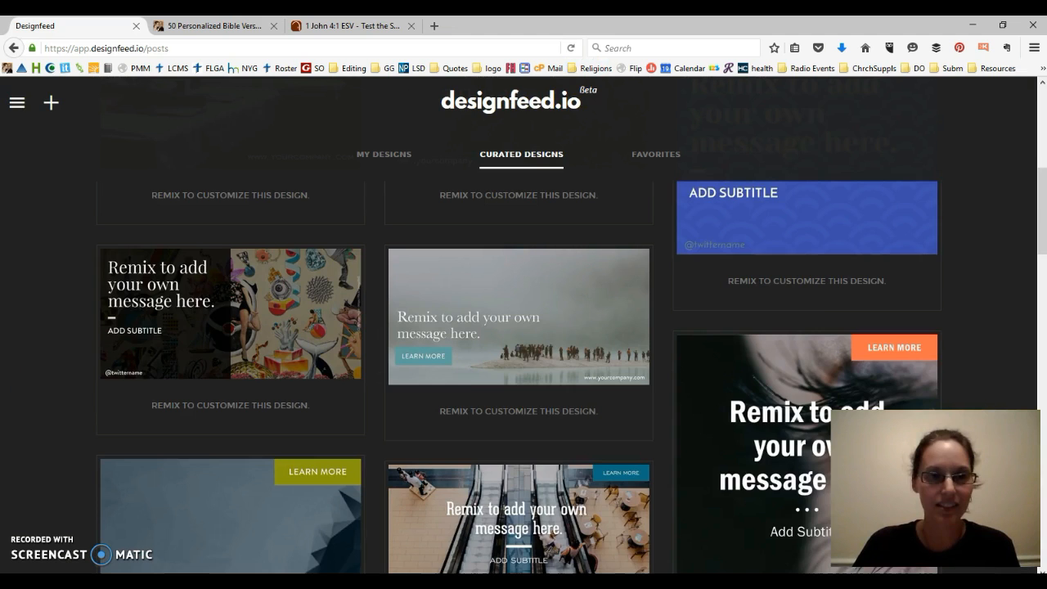
scroll(24, 419, down, 4)
scroll(362, 401, up, 2)
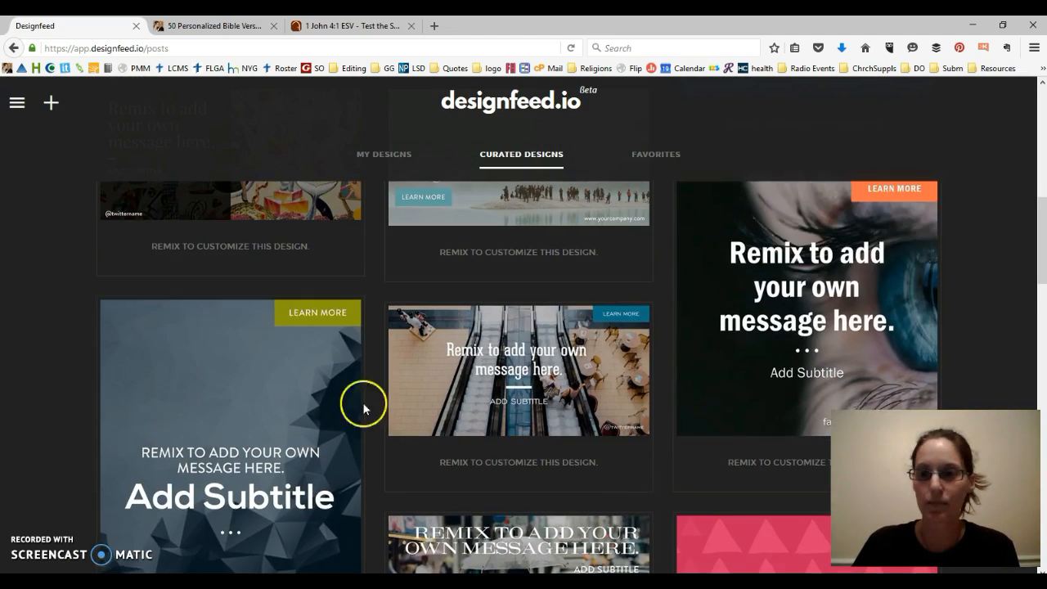
mouse_move(790, 327)
click(805, 365)
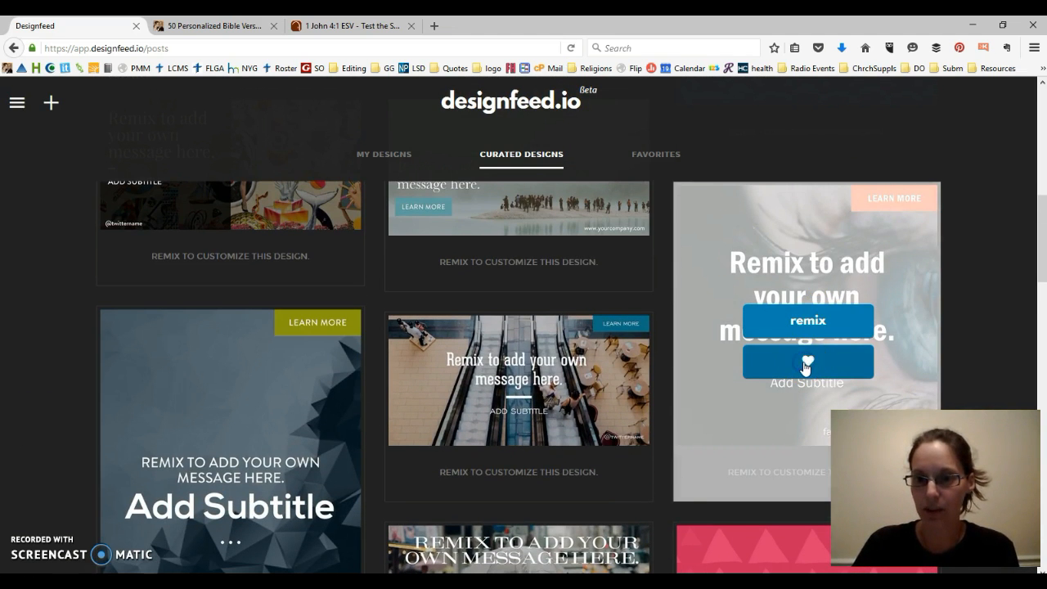
Step: Remix the close-up eye design from the favorites, and exit the editor to My Designs with its placeholder text kept
click(654, 154)
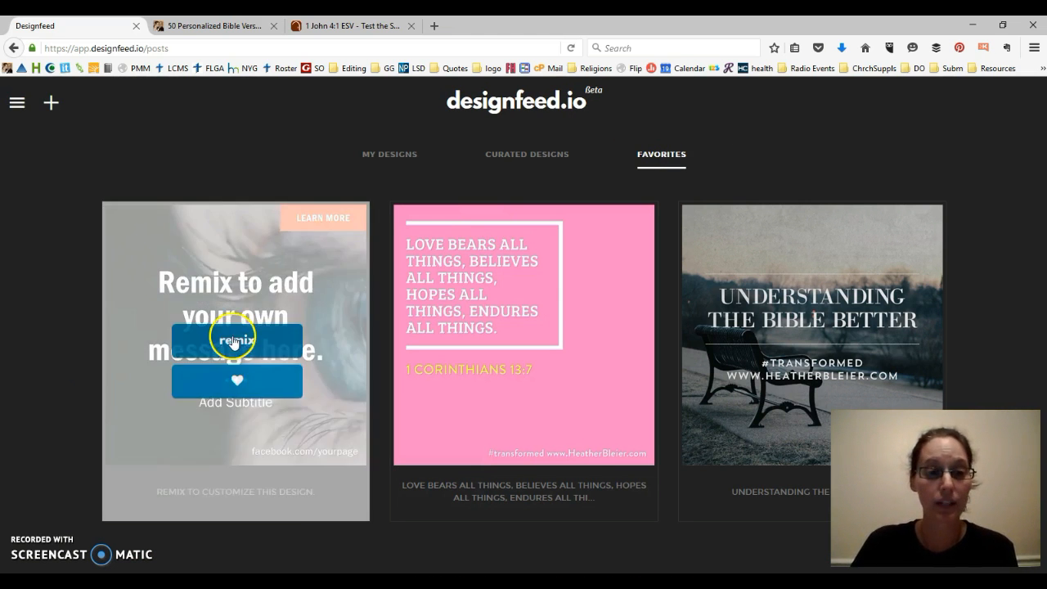
click(234, 339)
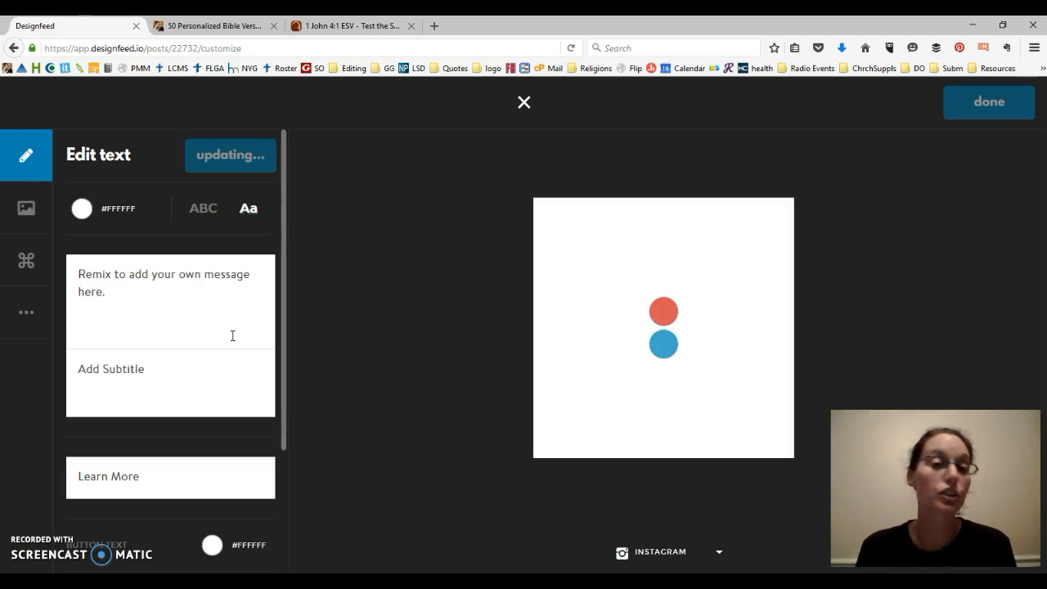
drag(132, 294, 54, 274)
click(523, 103)
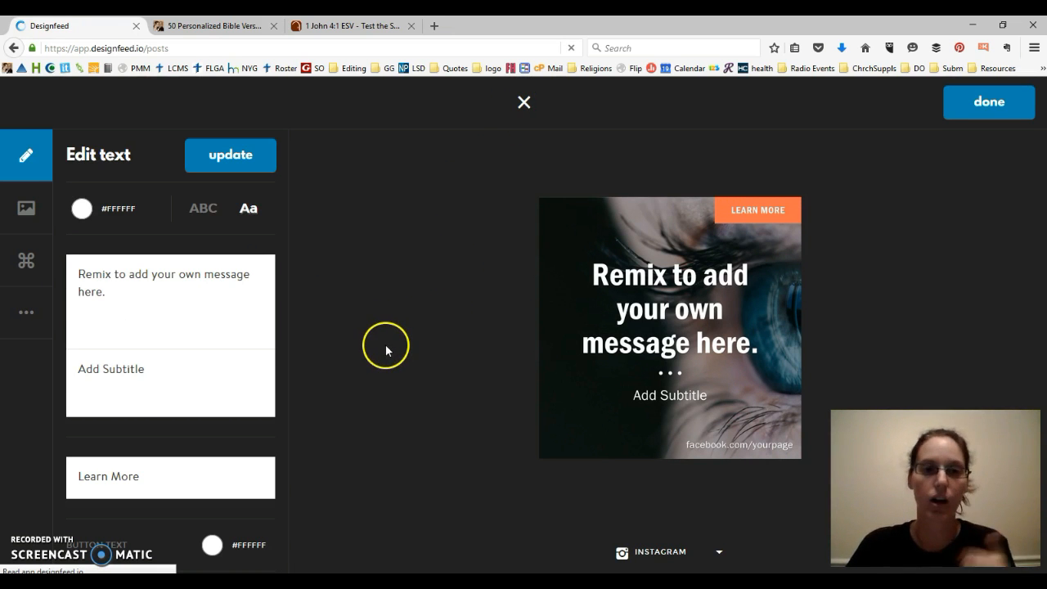
click(524, 102)
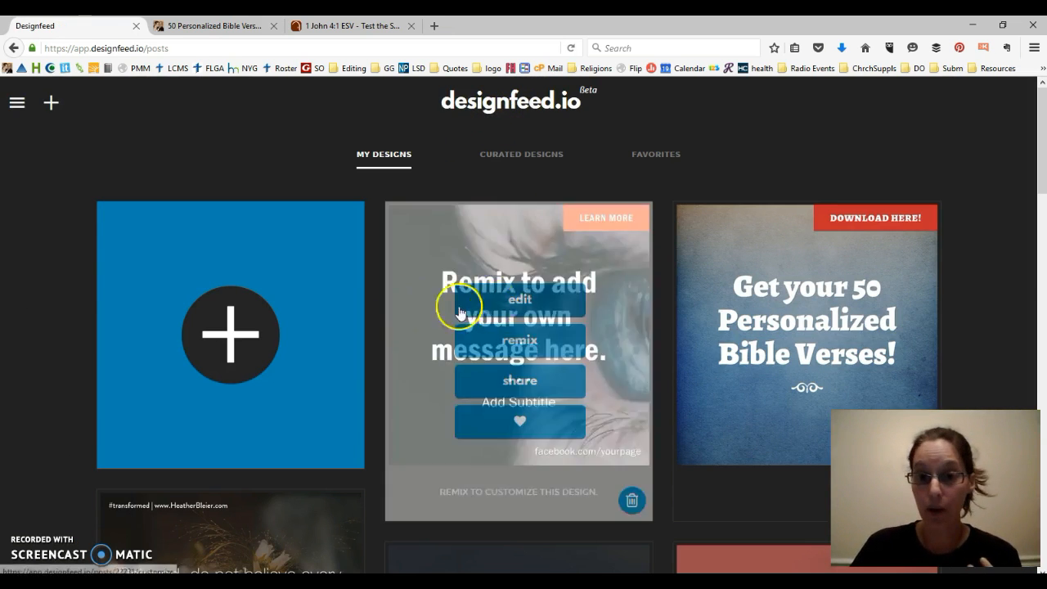